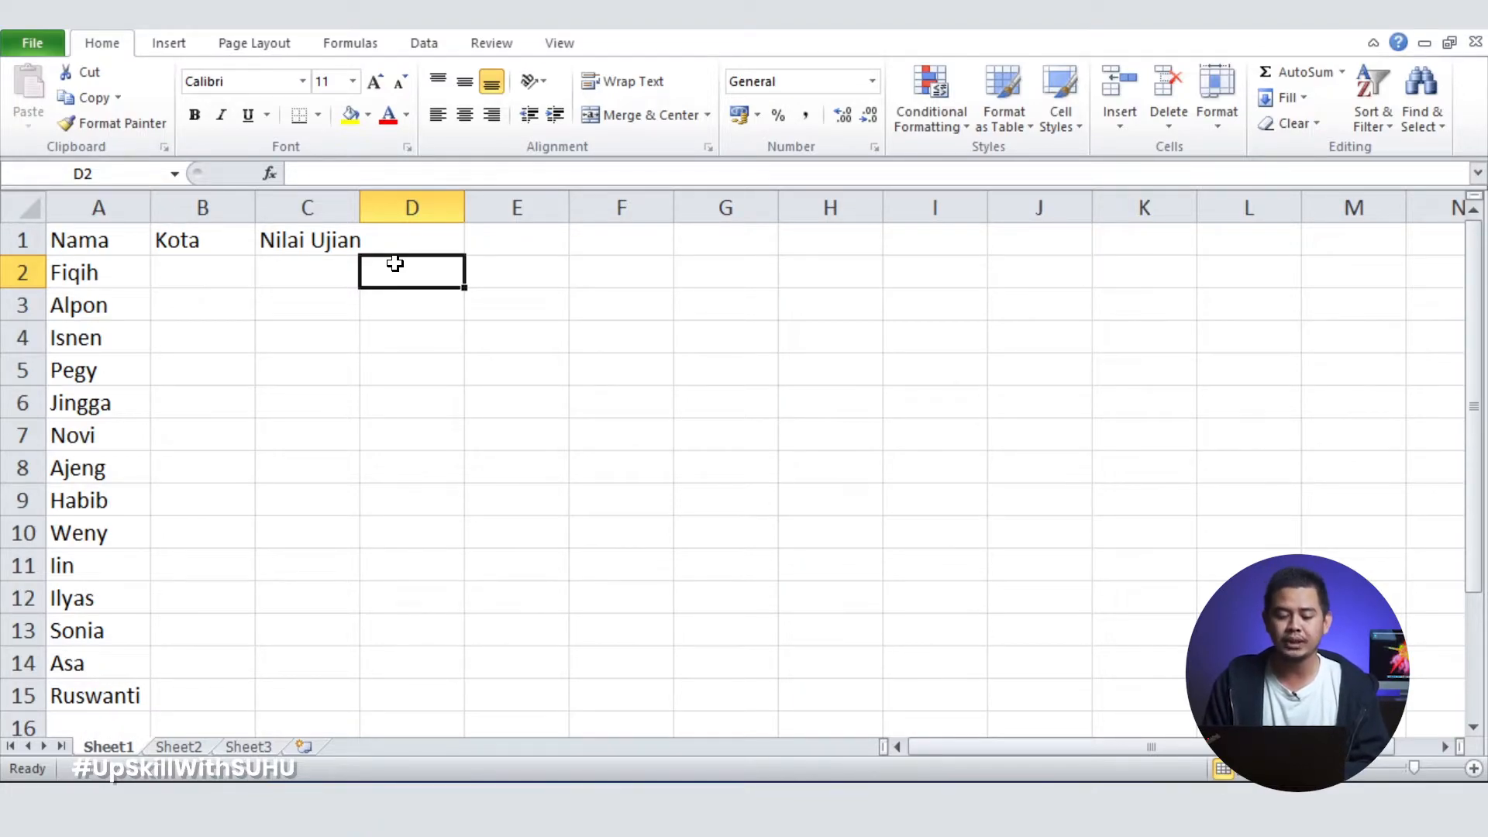
drag(163, 239, 461, 383)
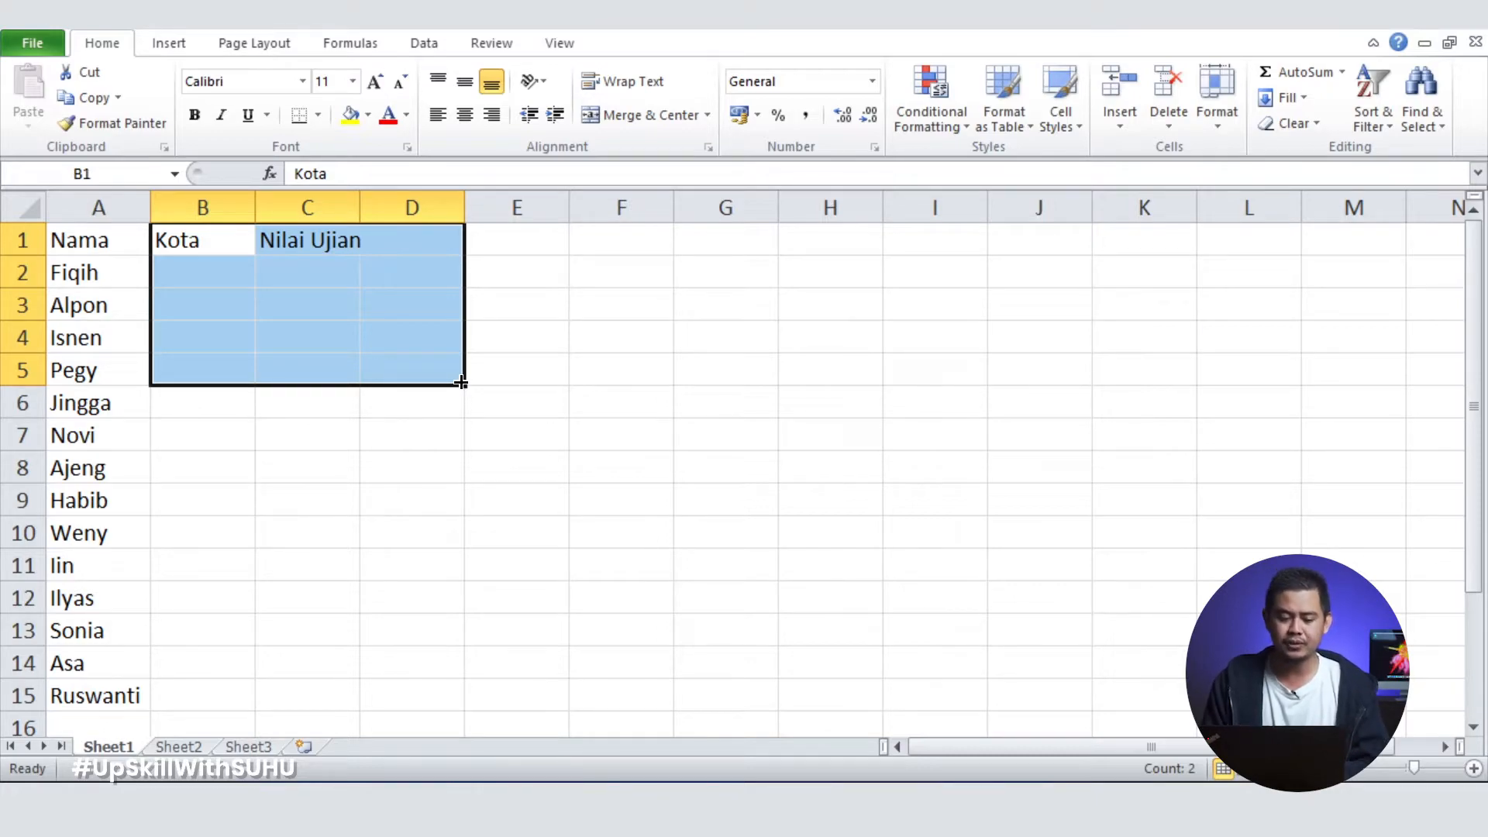
click(607, 335)
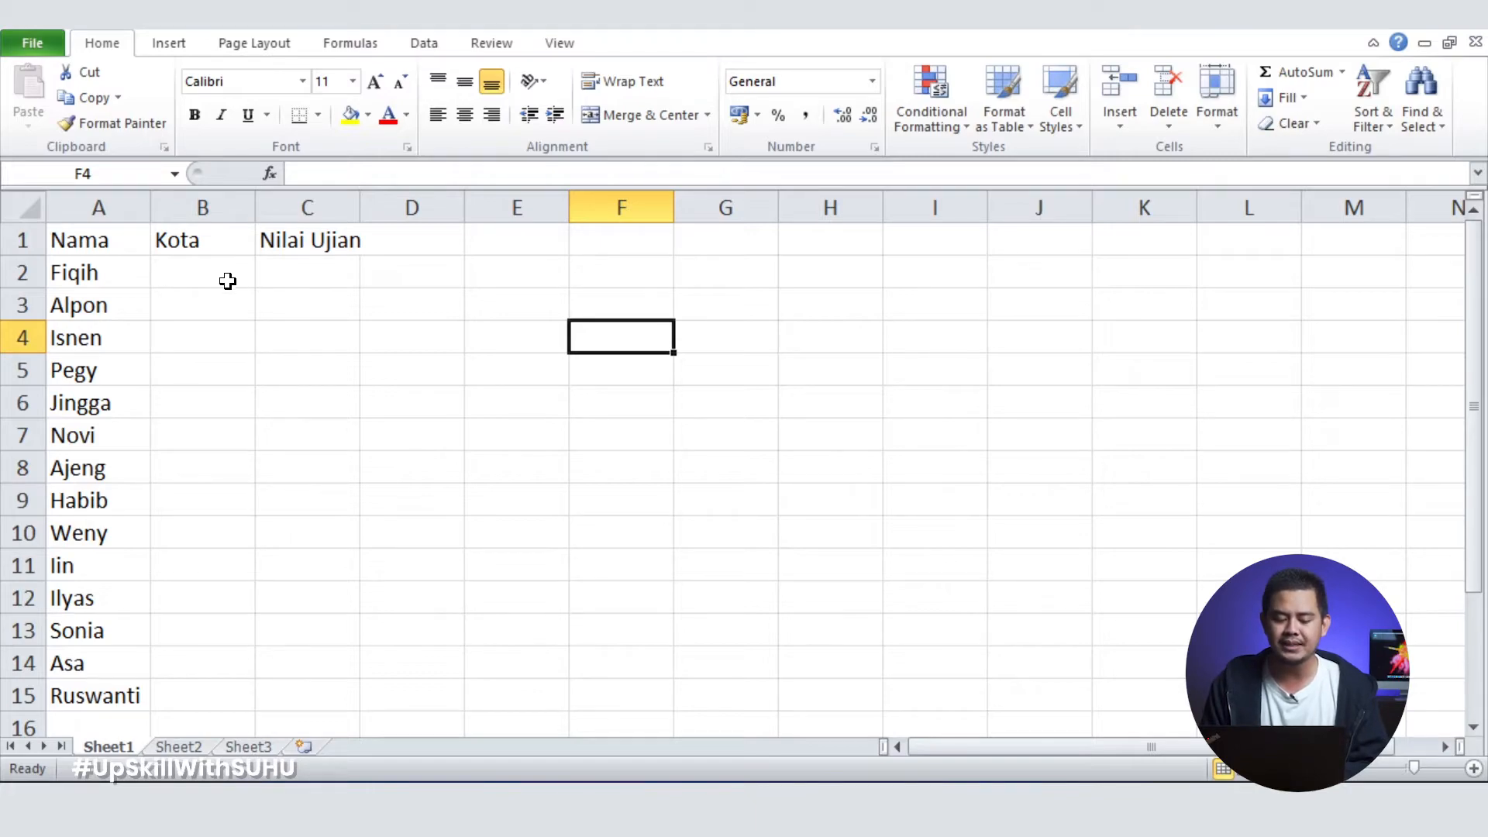
Enter =RANDBETWEEN(1,100) in C2 and fill it down the Nilai Ujian column to C15.
click(282, 272)
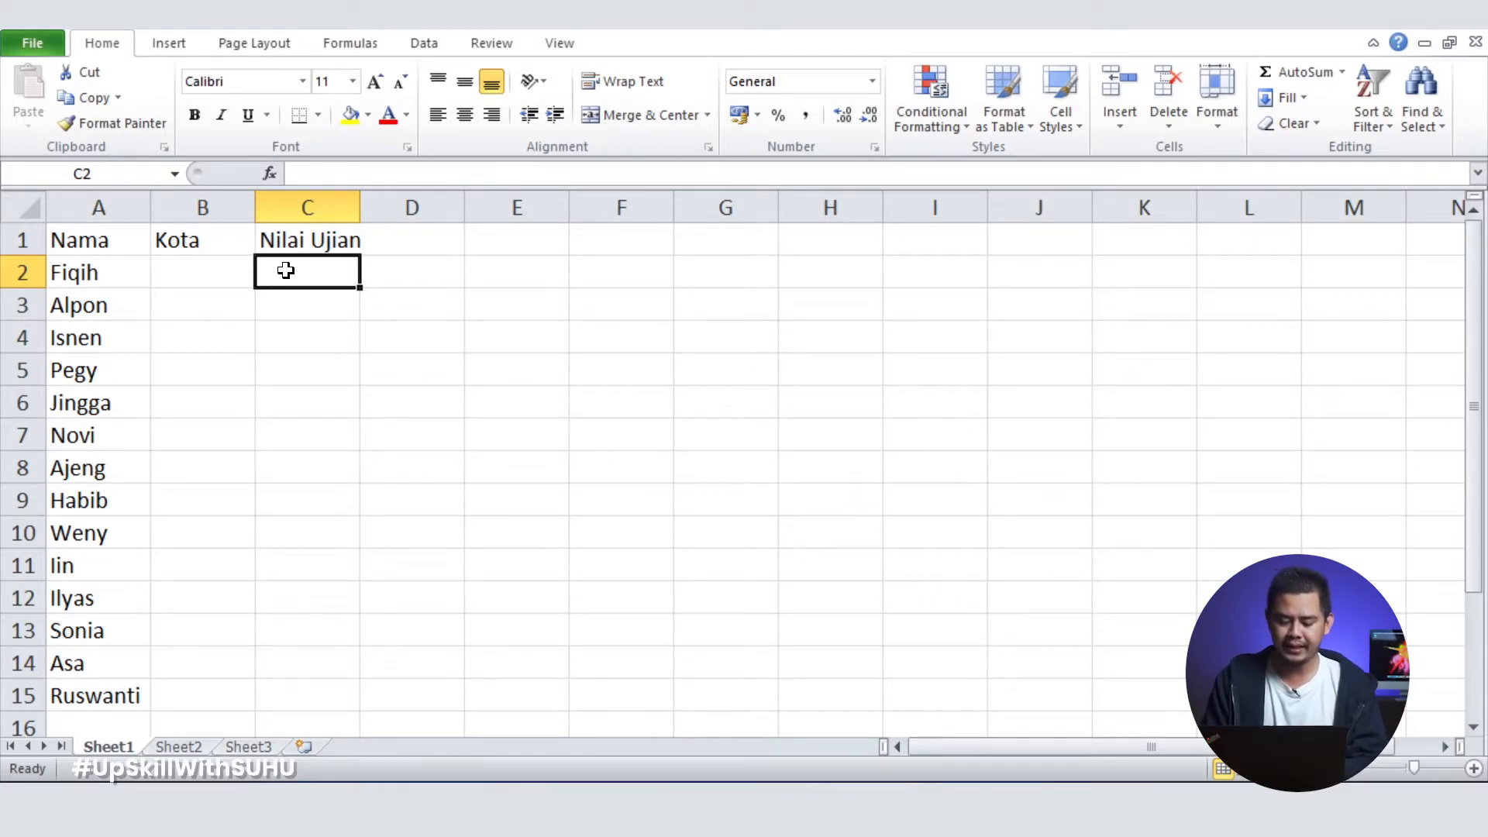
text(=ran)
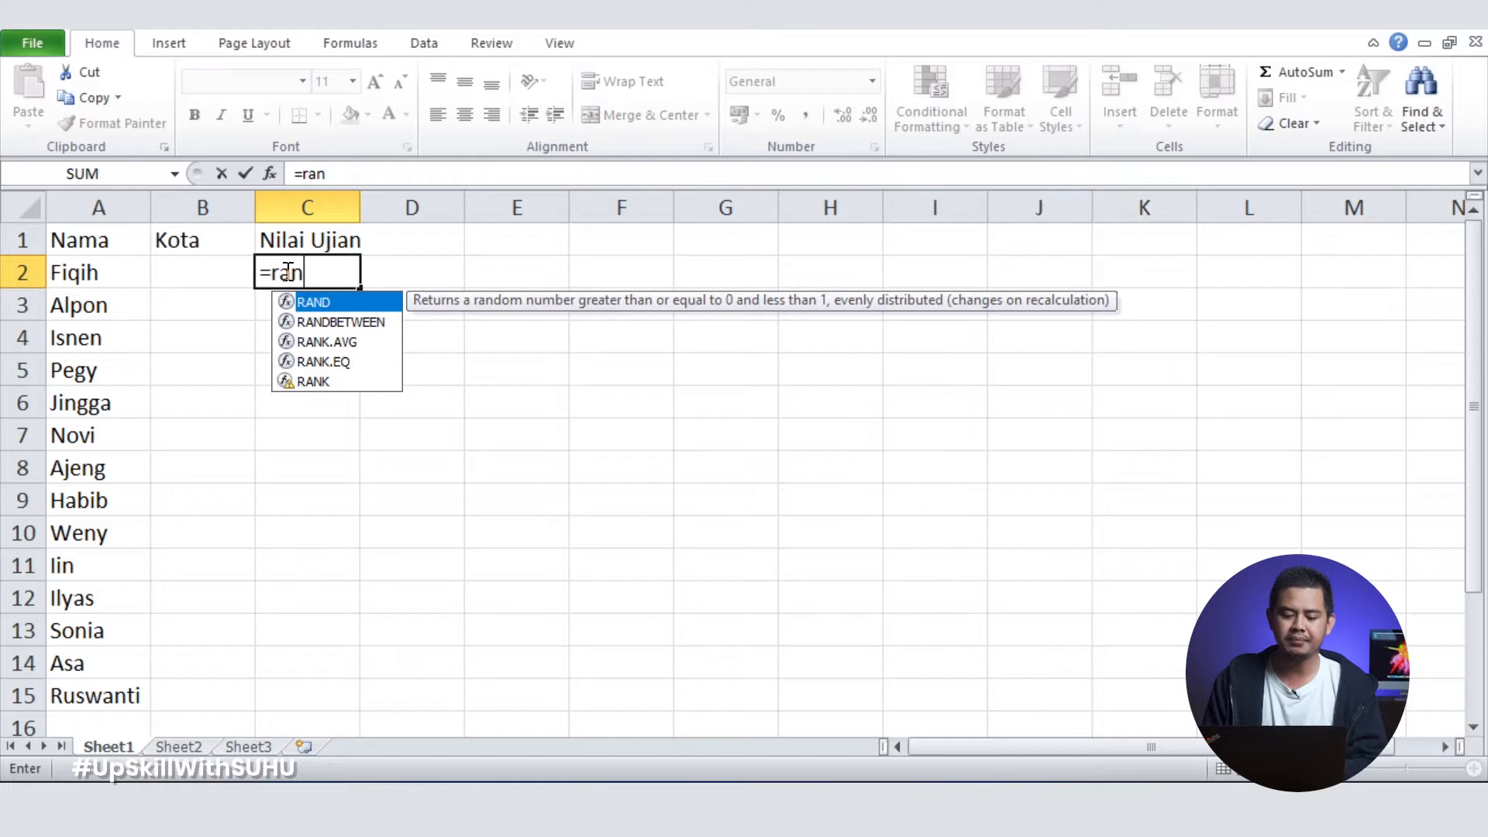
key(Down)
key(Tab)
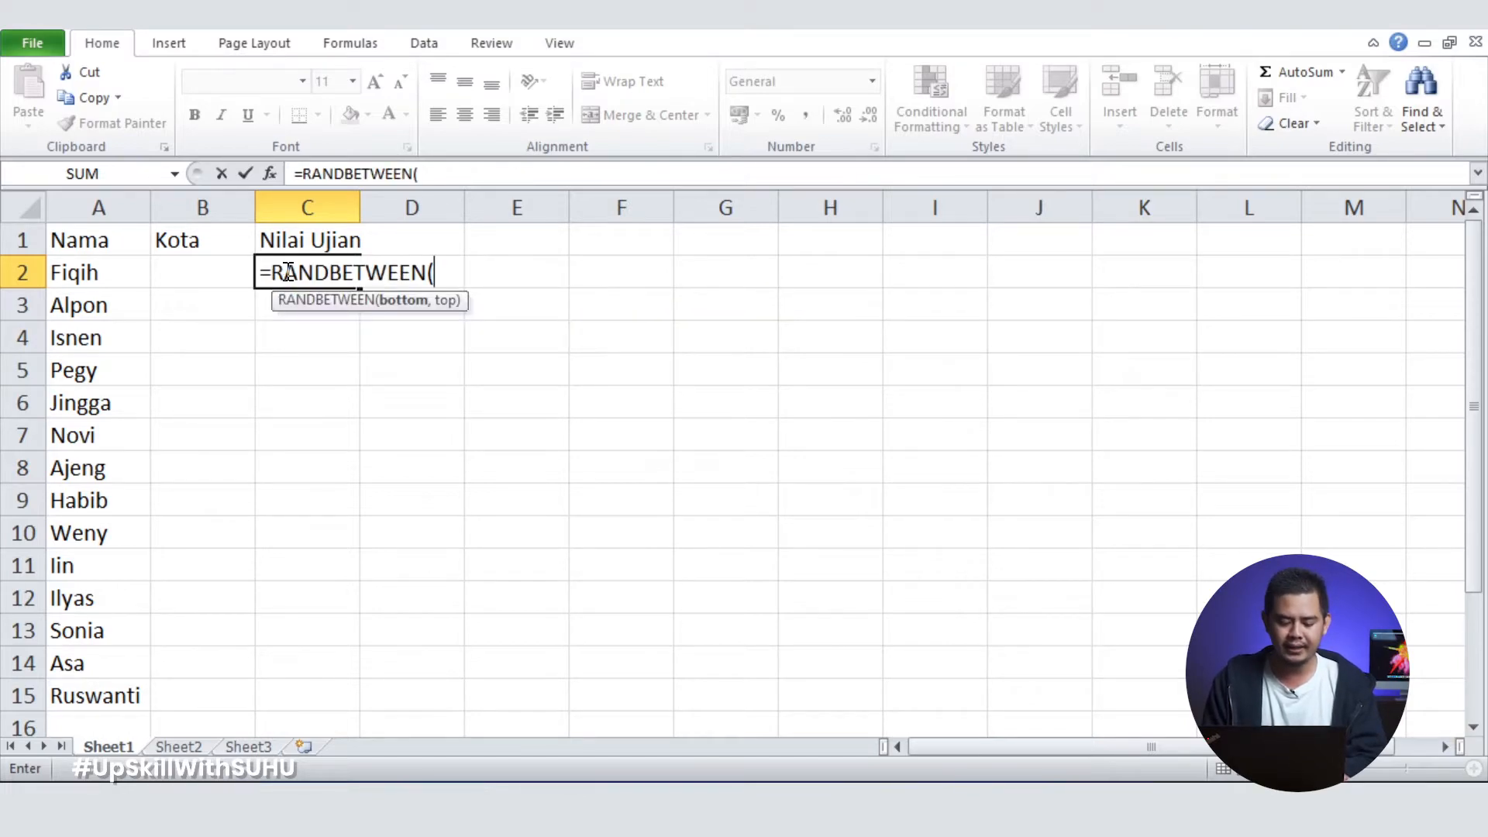
text(1,100)
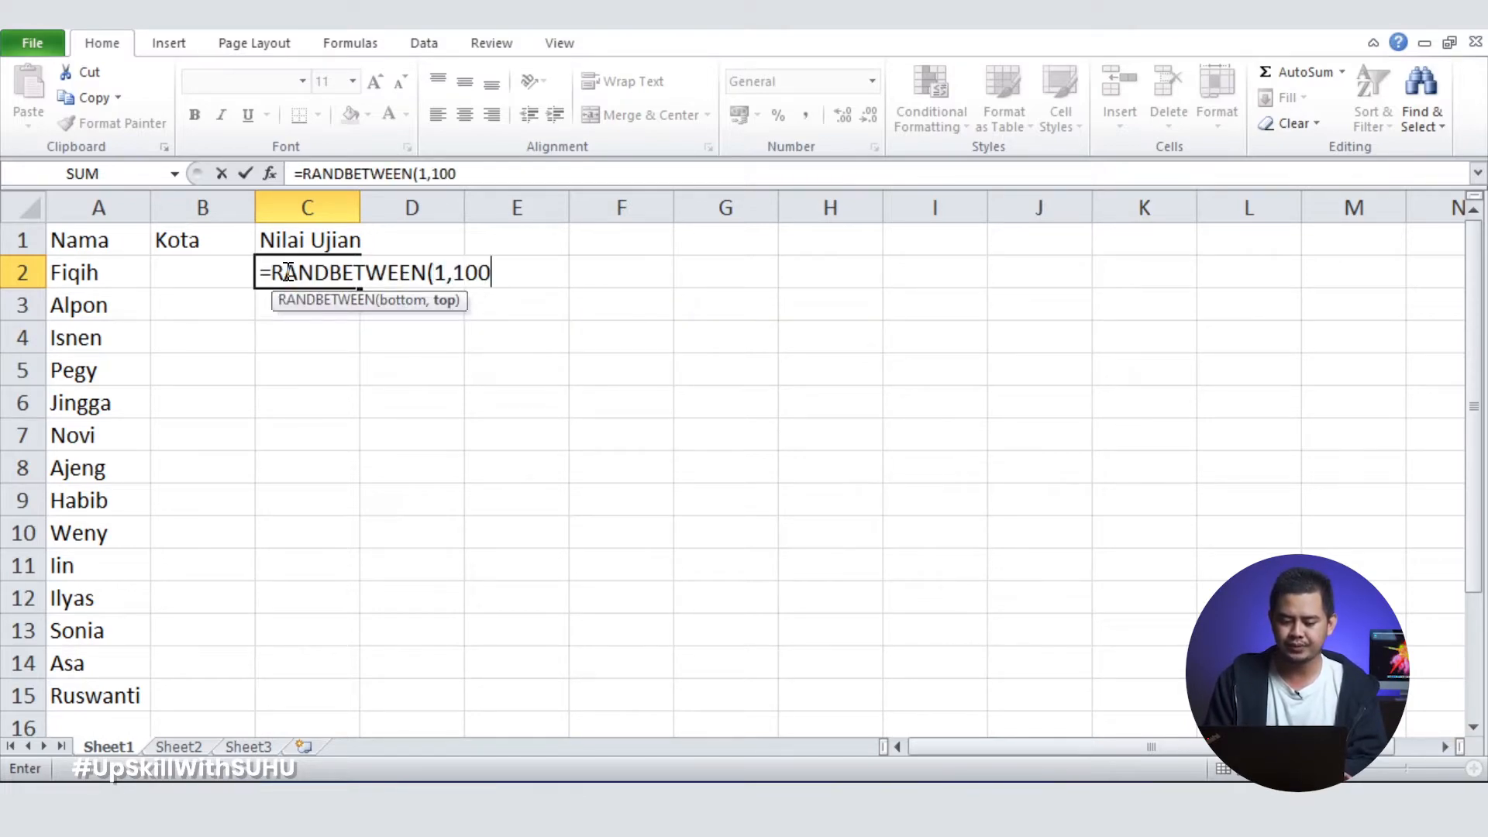
text())
key(Return)
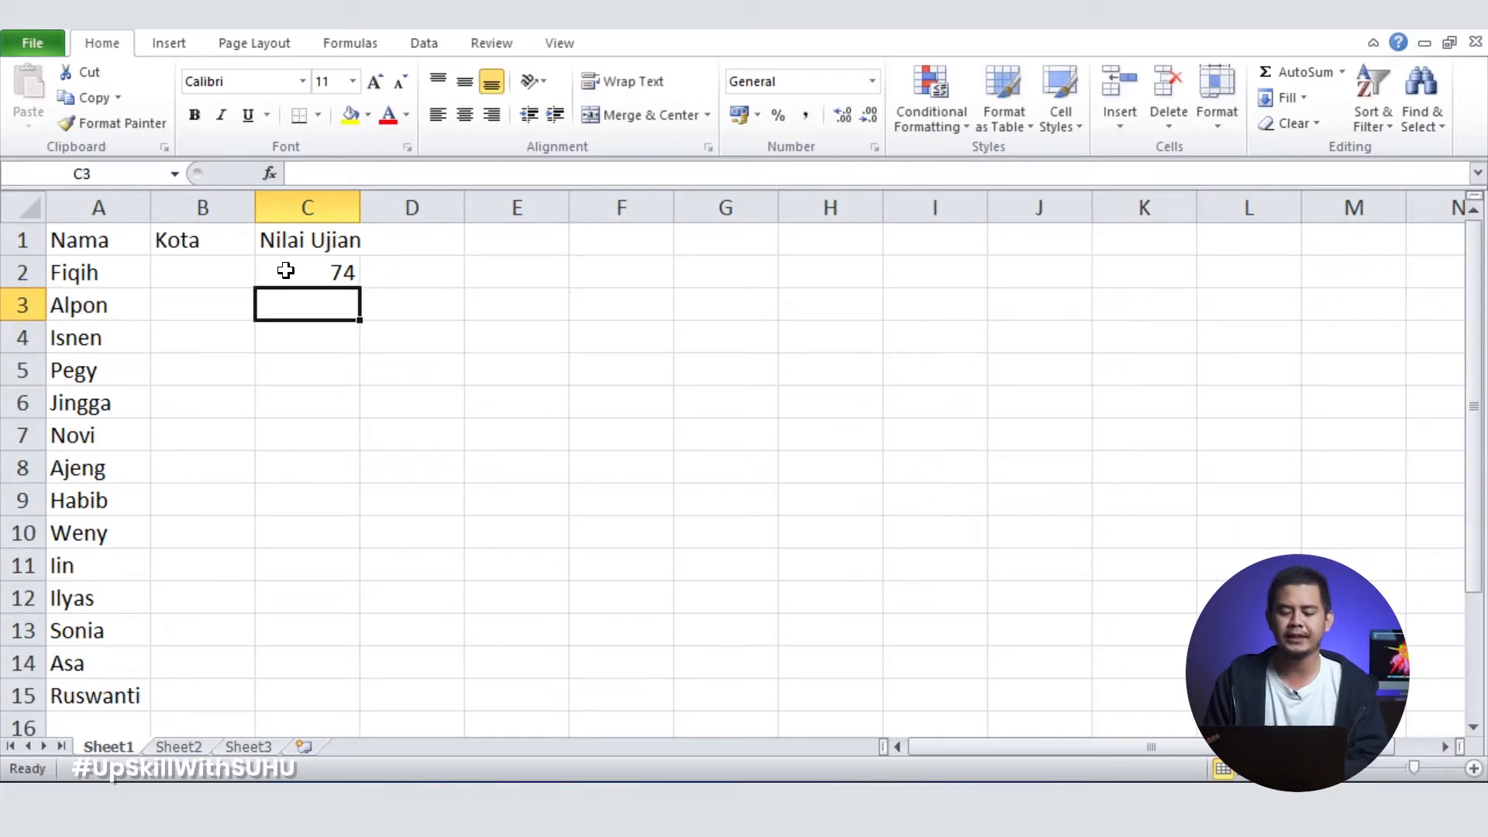
click(334, 276)
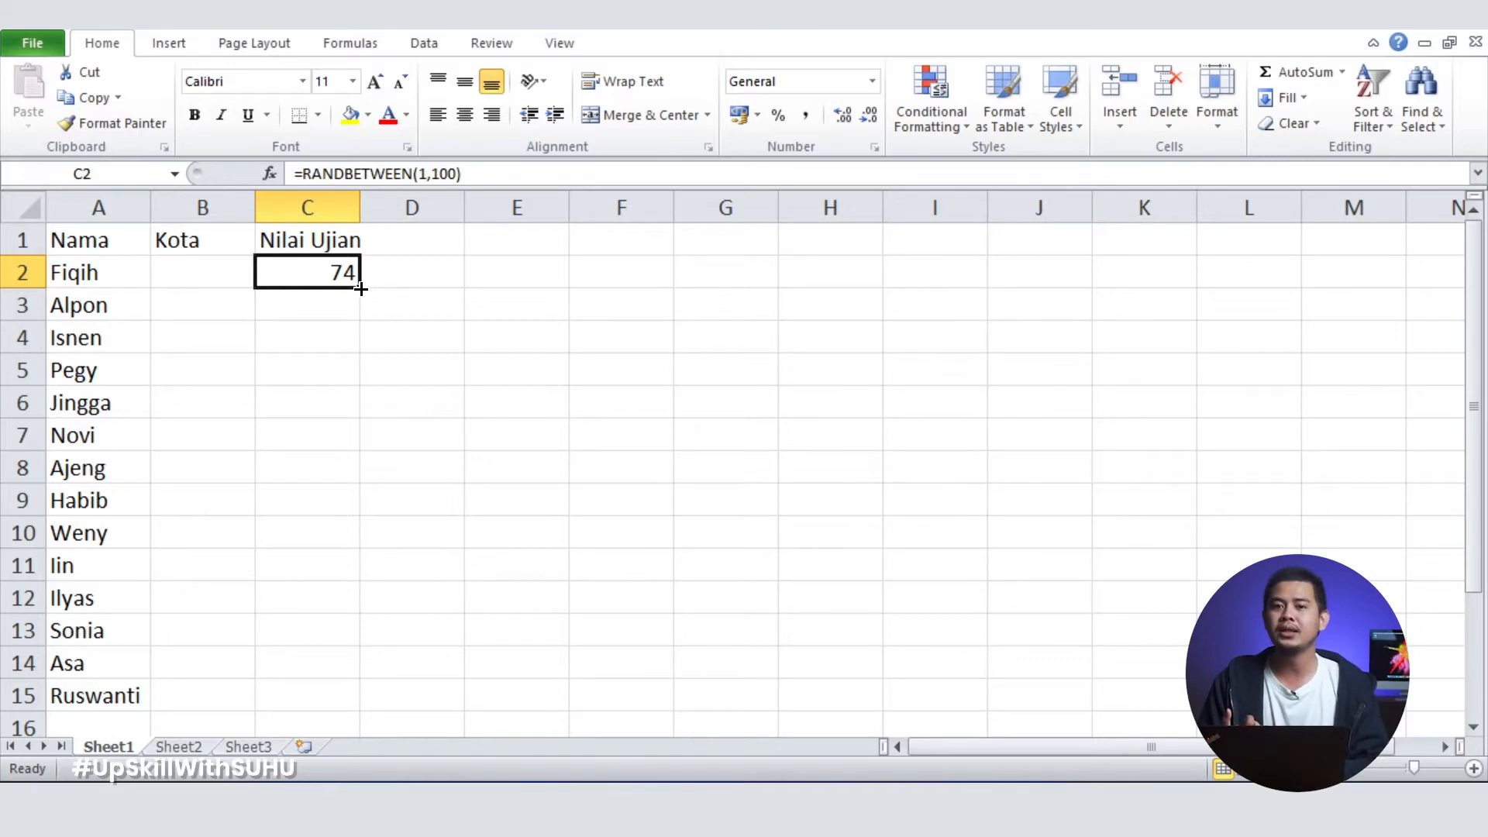
drag(360, 288, 347, 713)
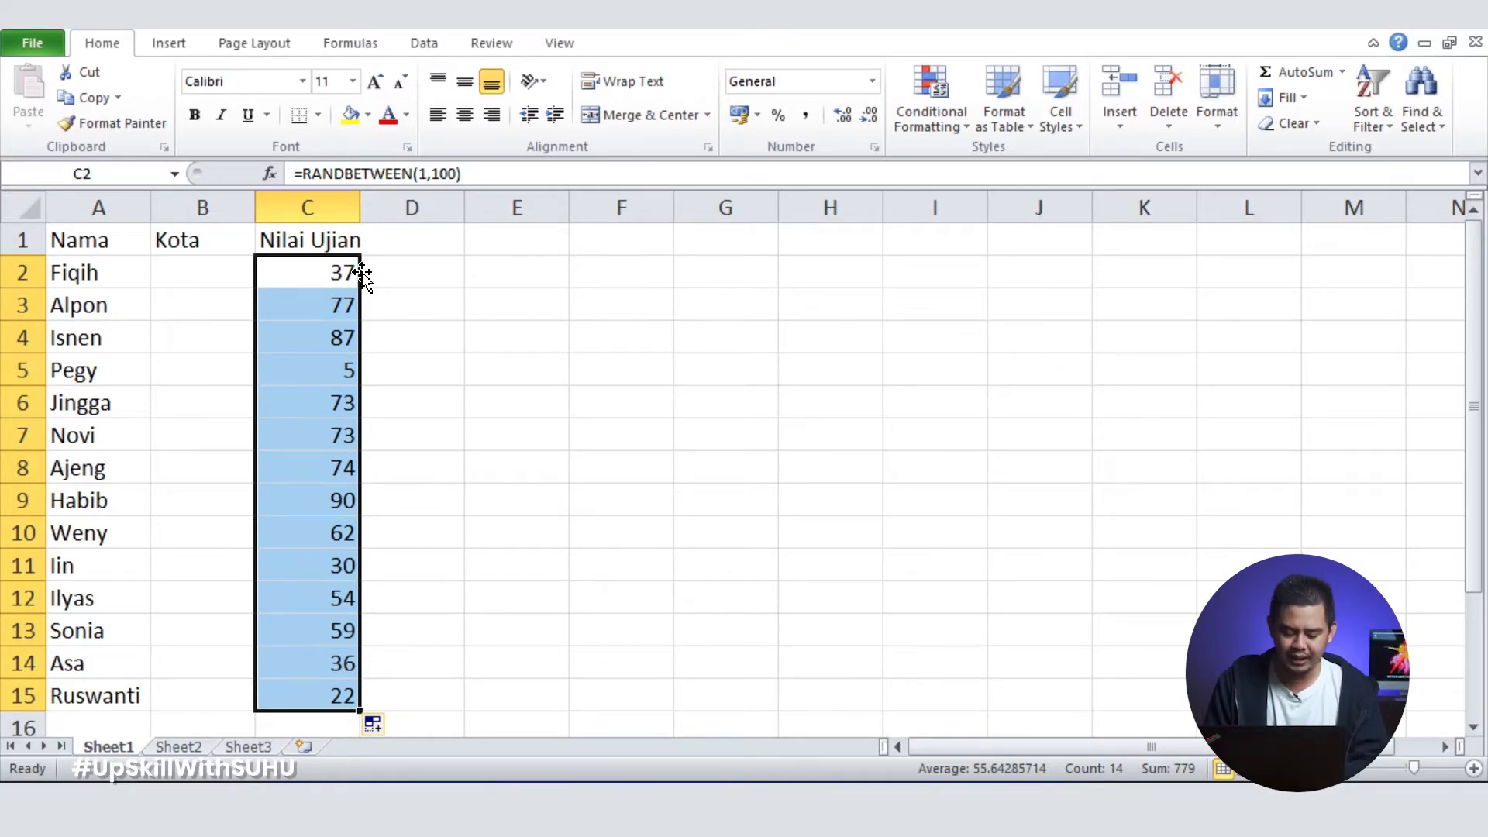
Try moving the random scores from C2:C15 to J2:J15 and copying them back to the range starting at C2.
drag(361, 272, 1028, 272)
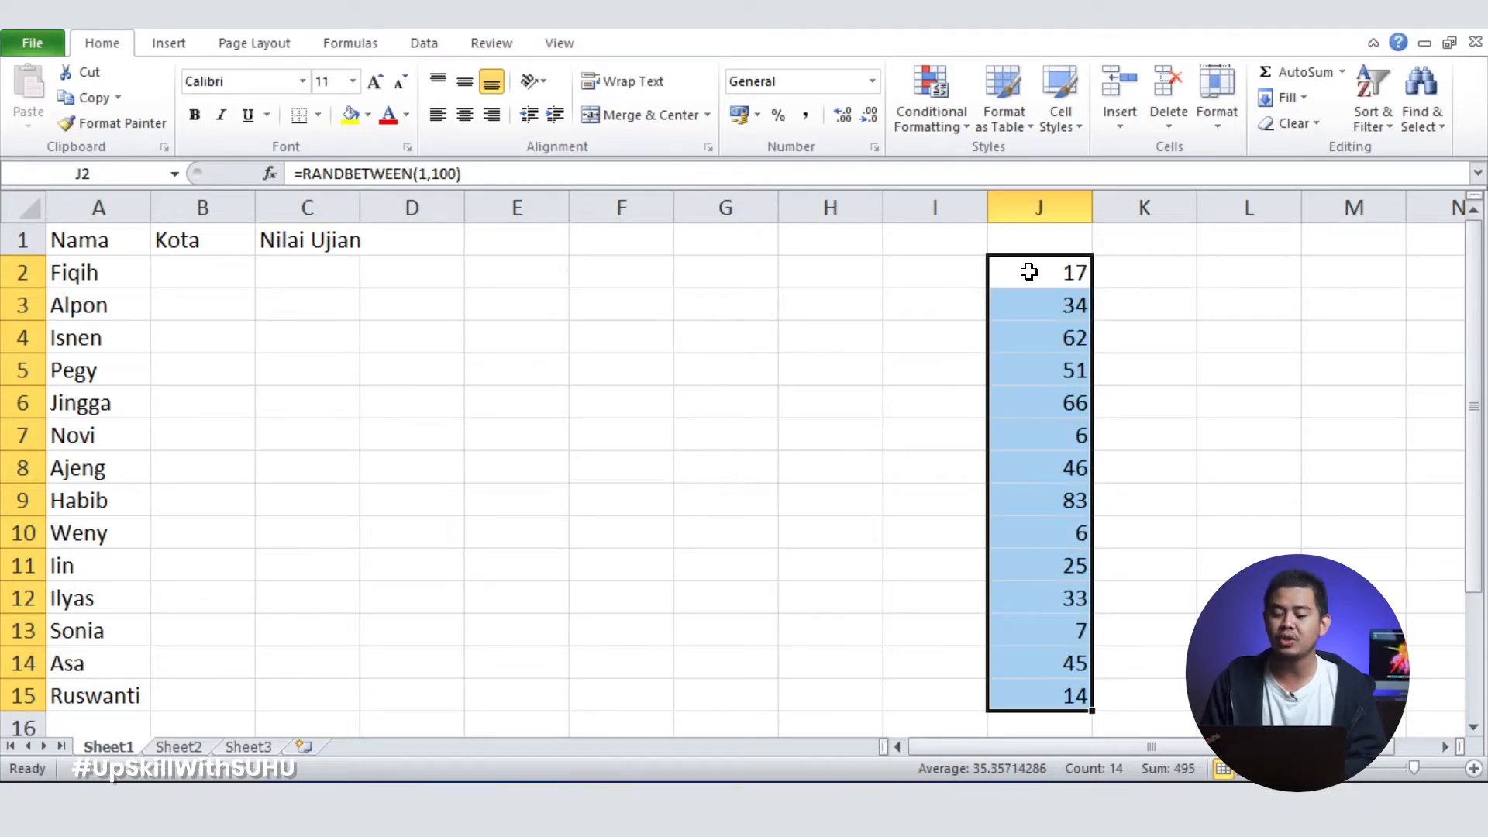
key(ctrl+c)
click(303, 275)
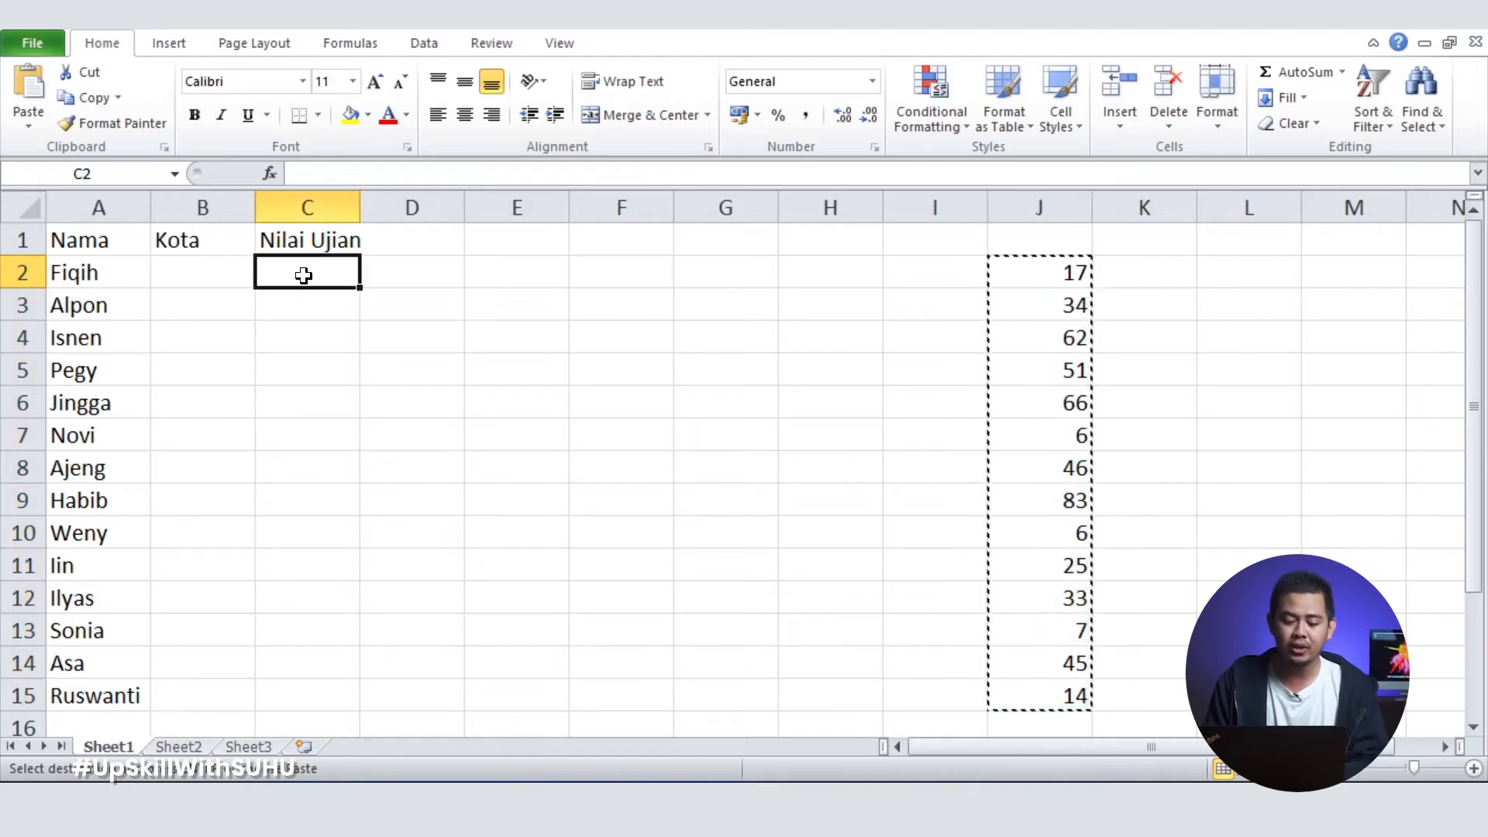
key(ctrl+v)
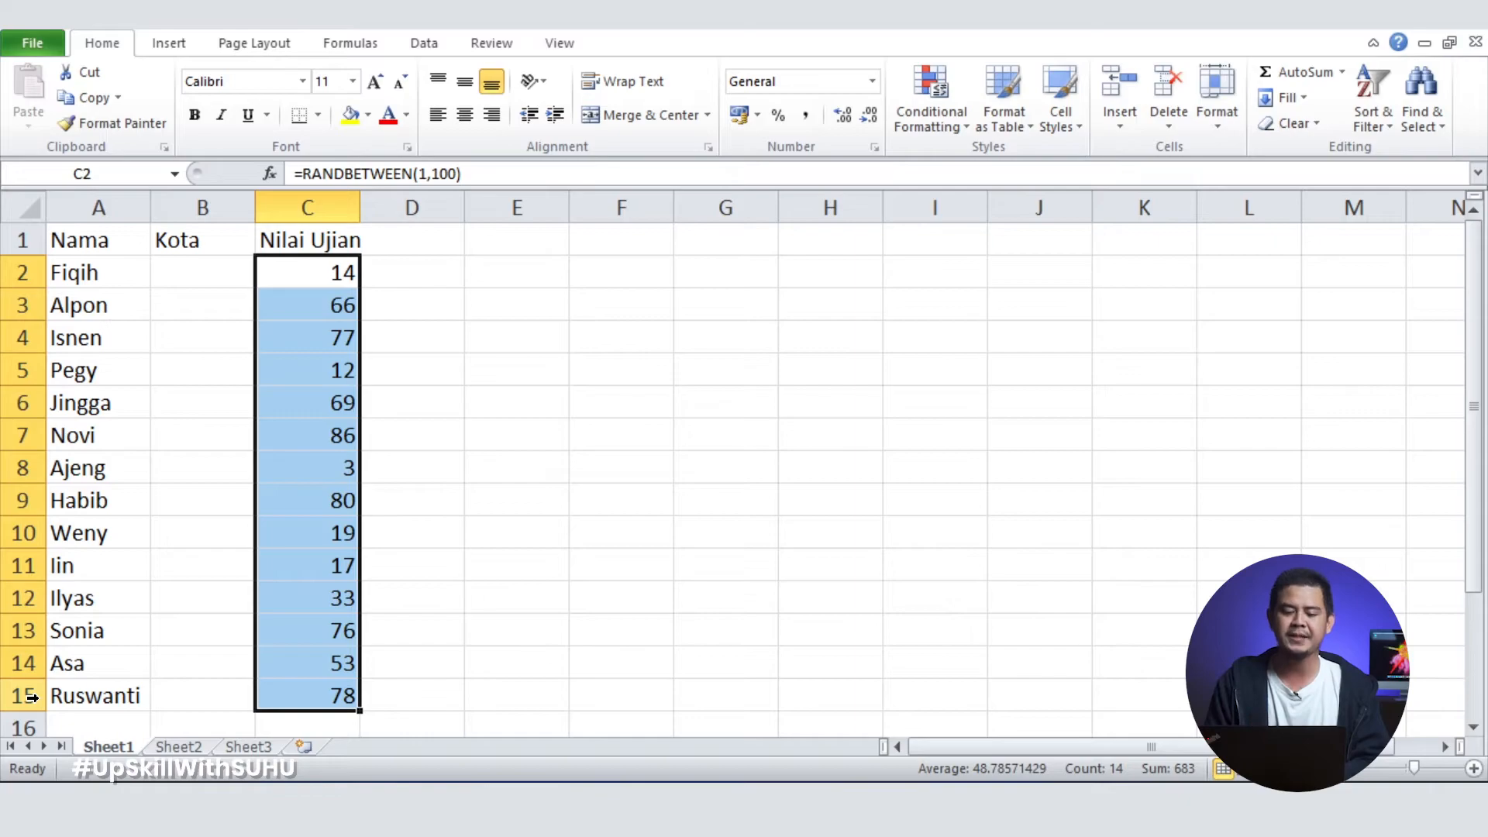
Enter Banyuwangi, written as one word, as the first Kota value in B2.
click(190, 282)
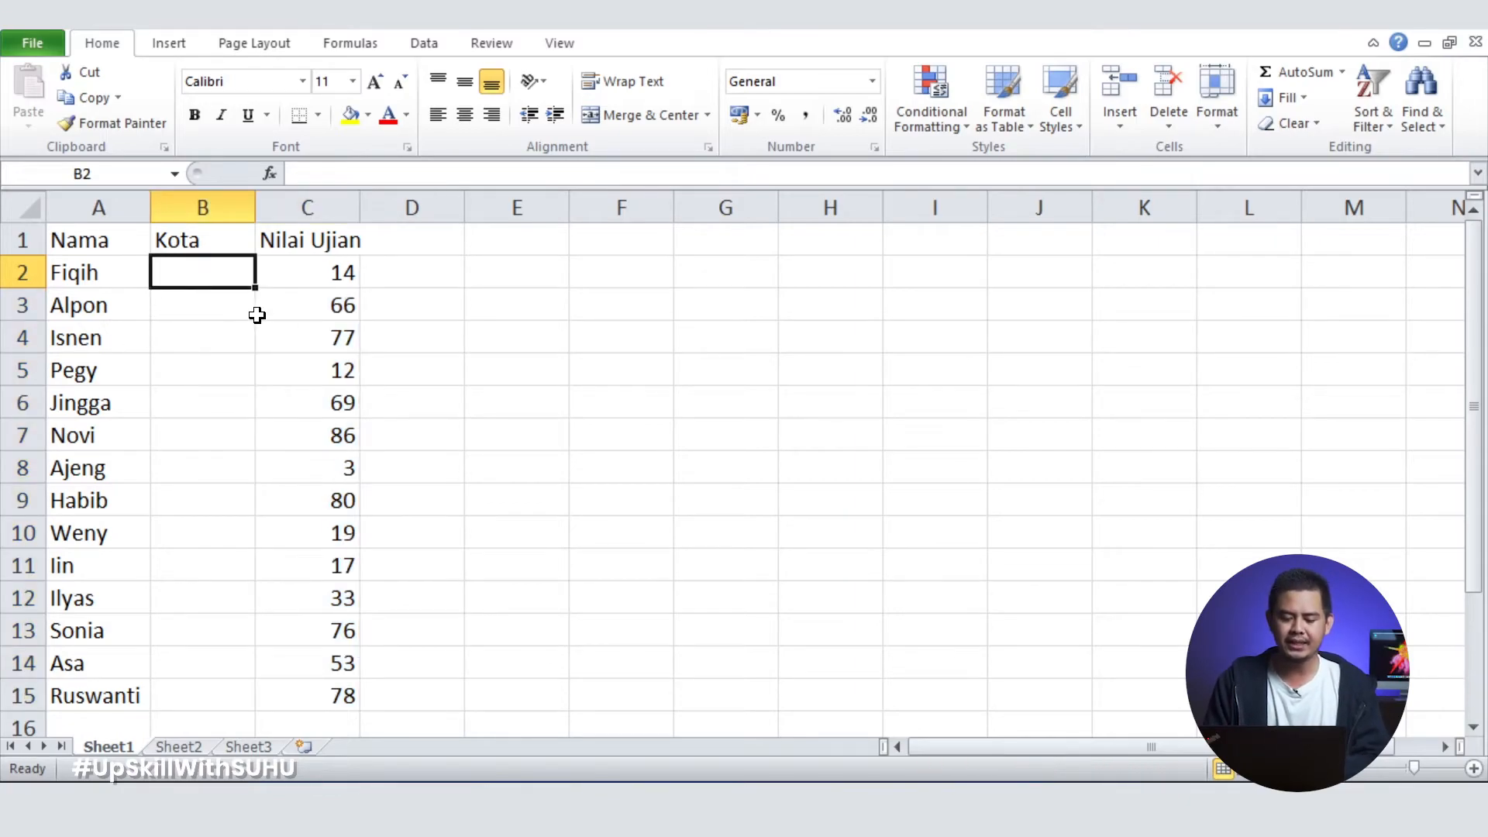
text(Banyu wangi)
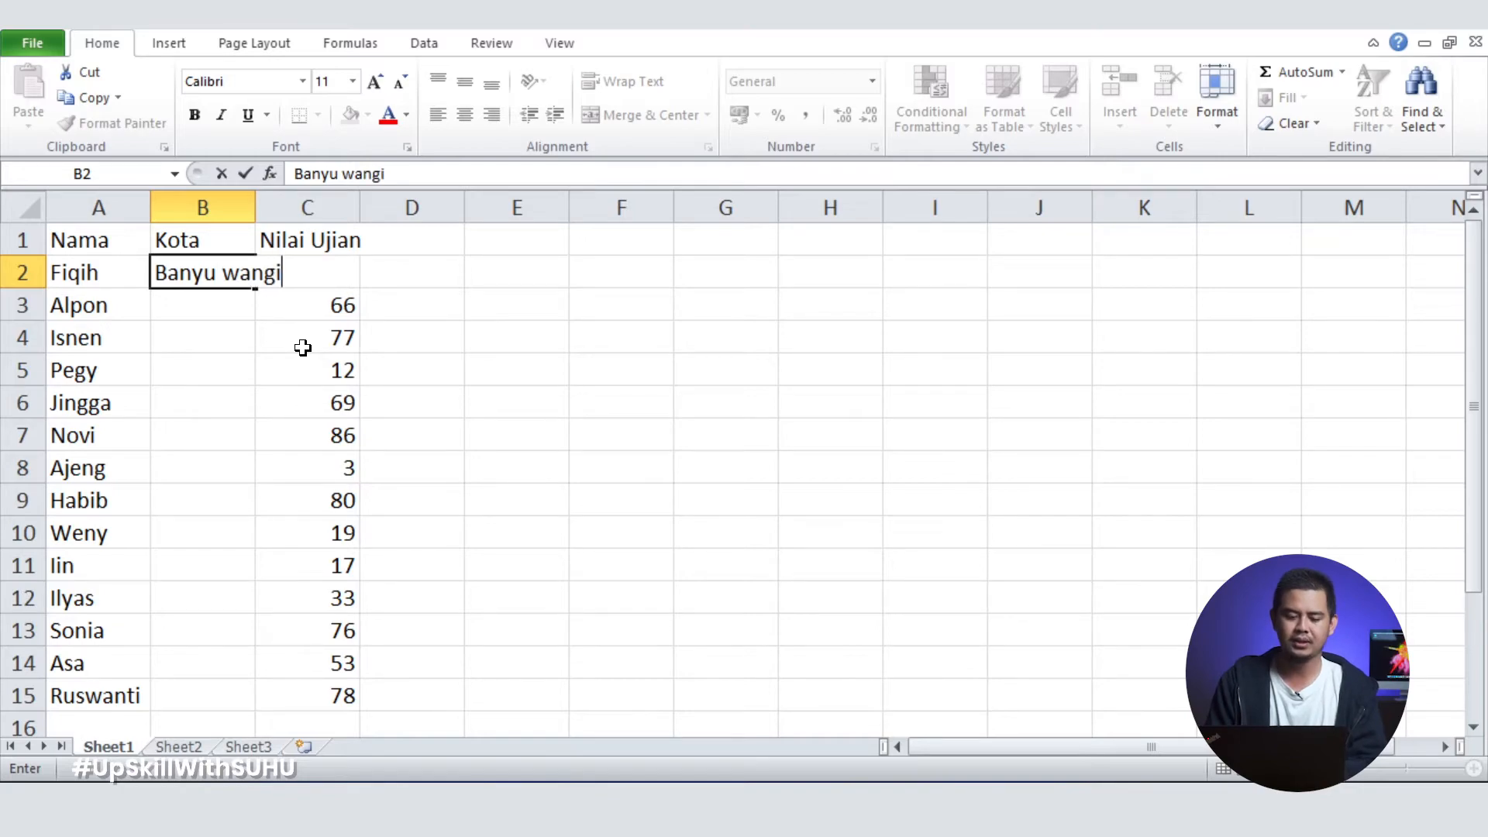
key(Return)
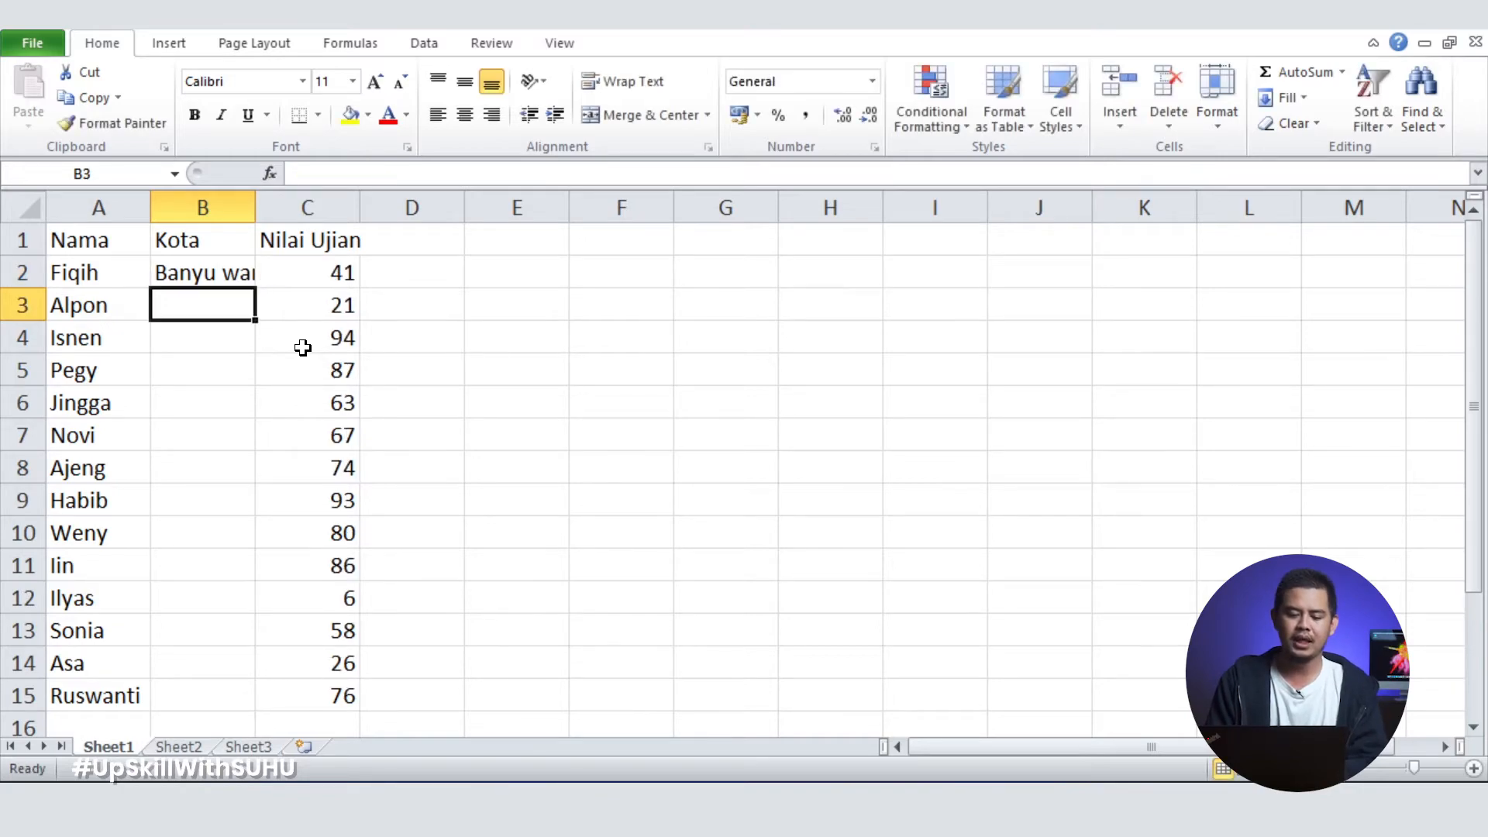
double_click(222, 272)
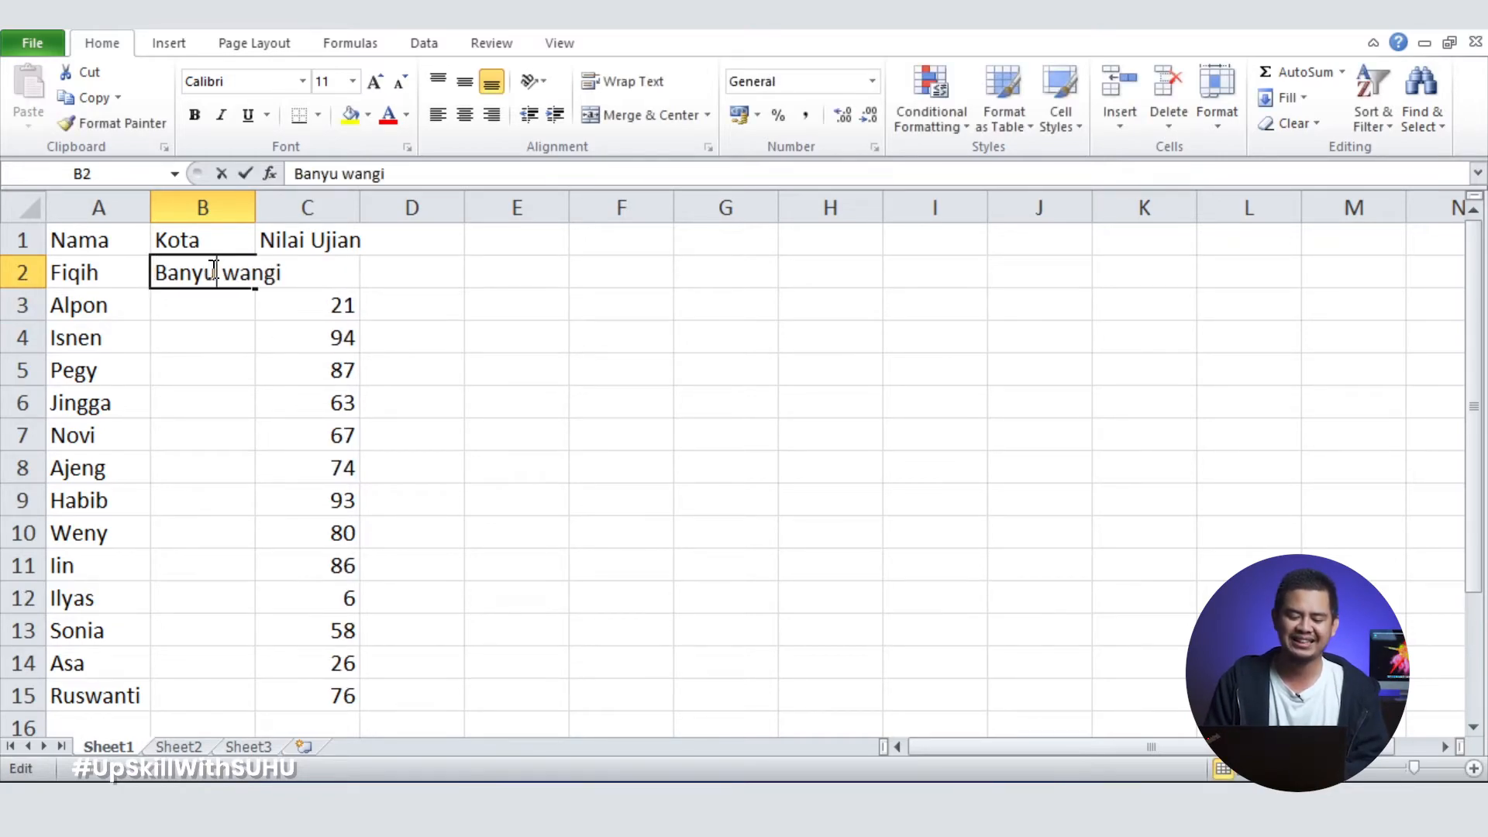
key(BackSpace)
key(Return)
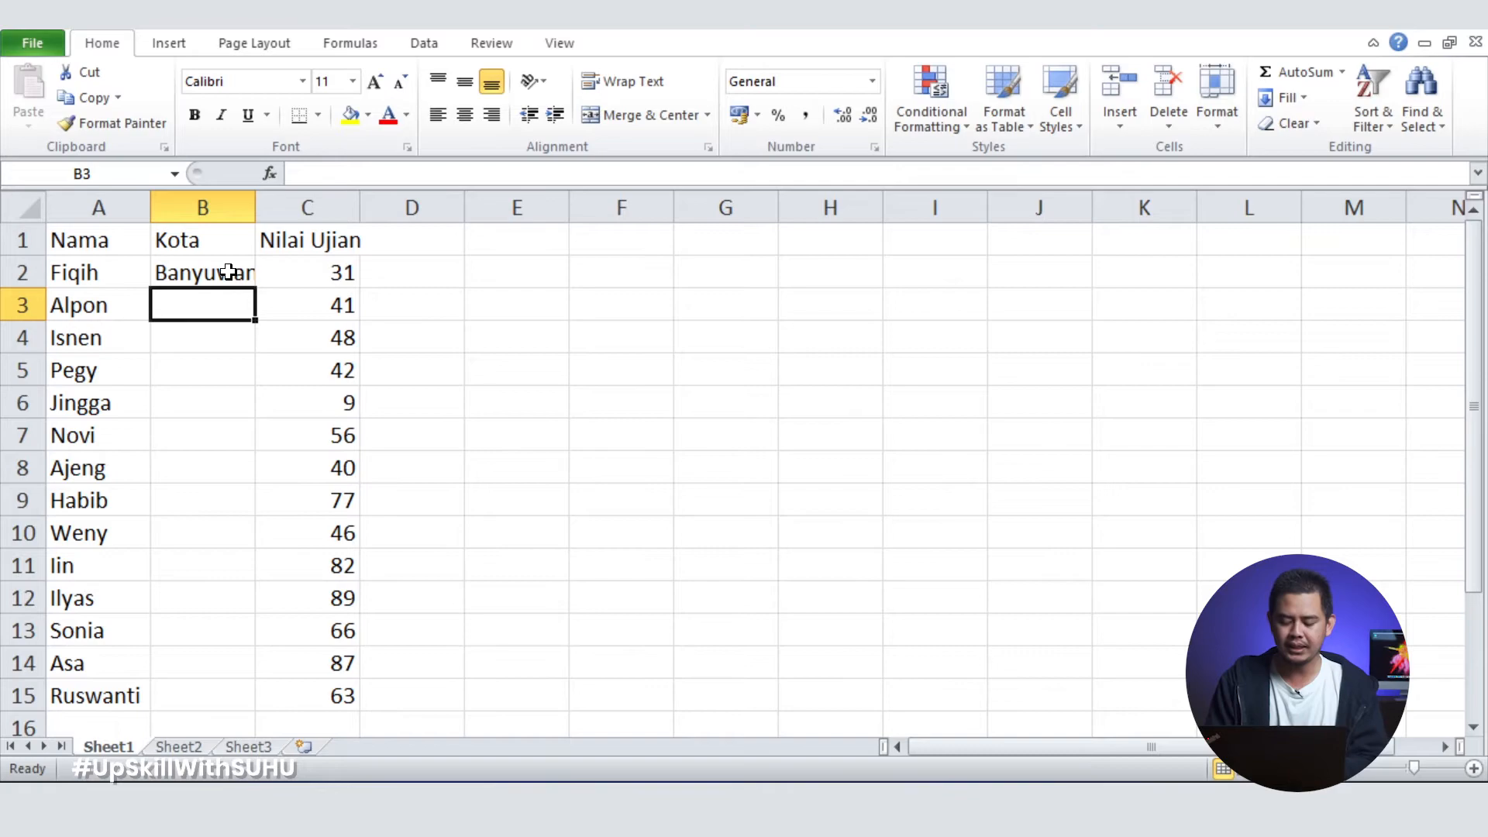
Fill B3:B8 of the Kota column with Klaten, Solo, Bantul, Bantul, Bantul and Solo.
text(Klaten)
key(Return)
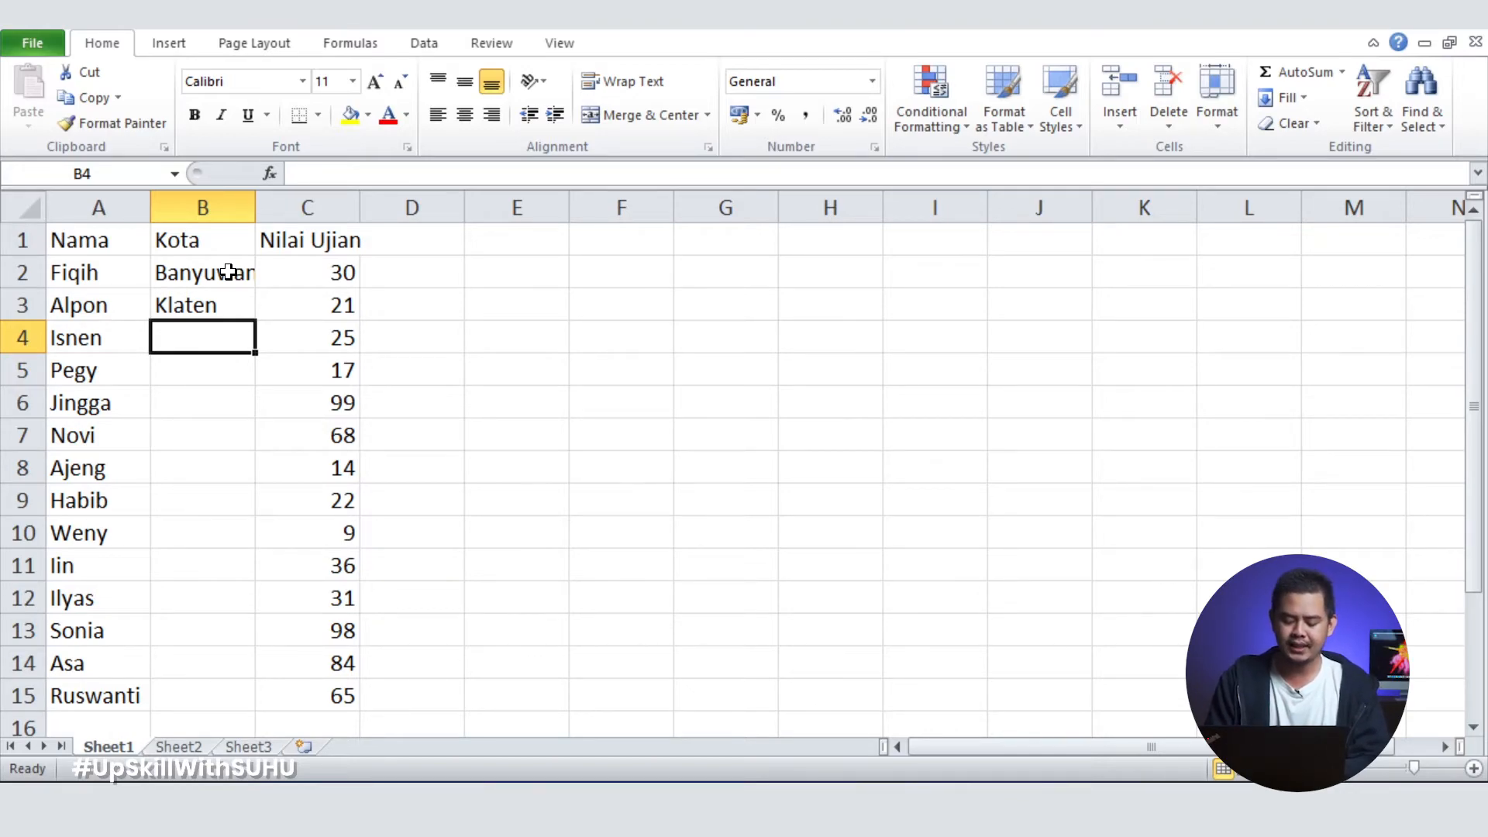
text(Solo)
key(Return)
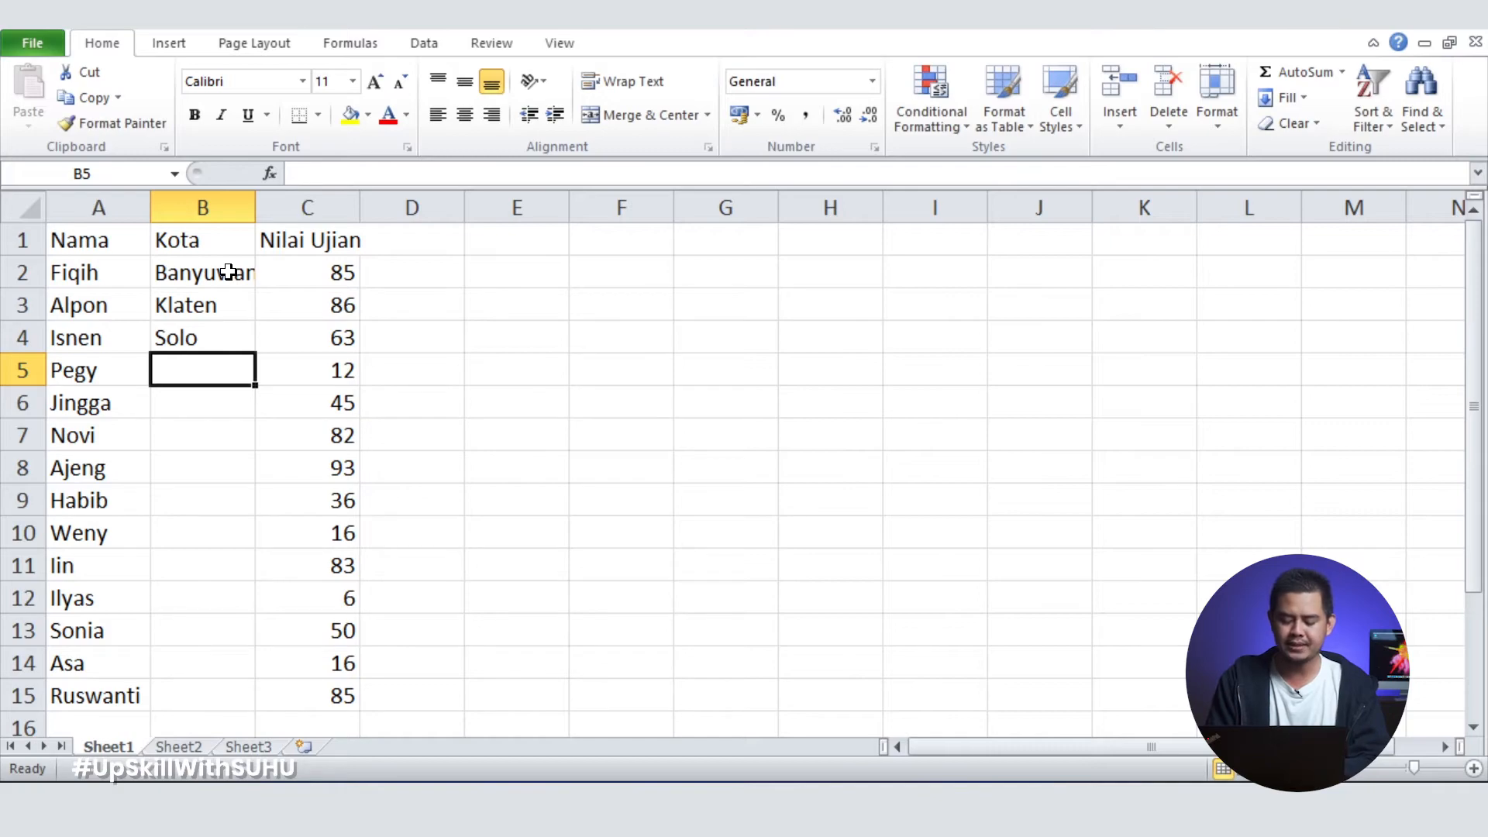
text(Bantul)
key(Return)
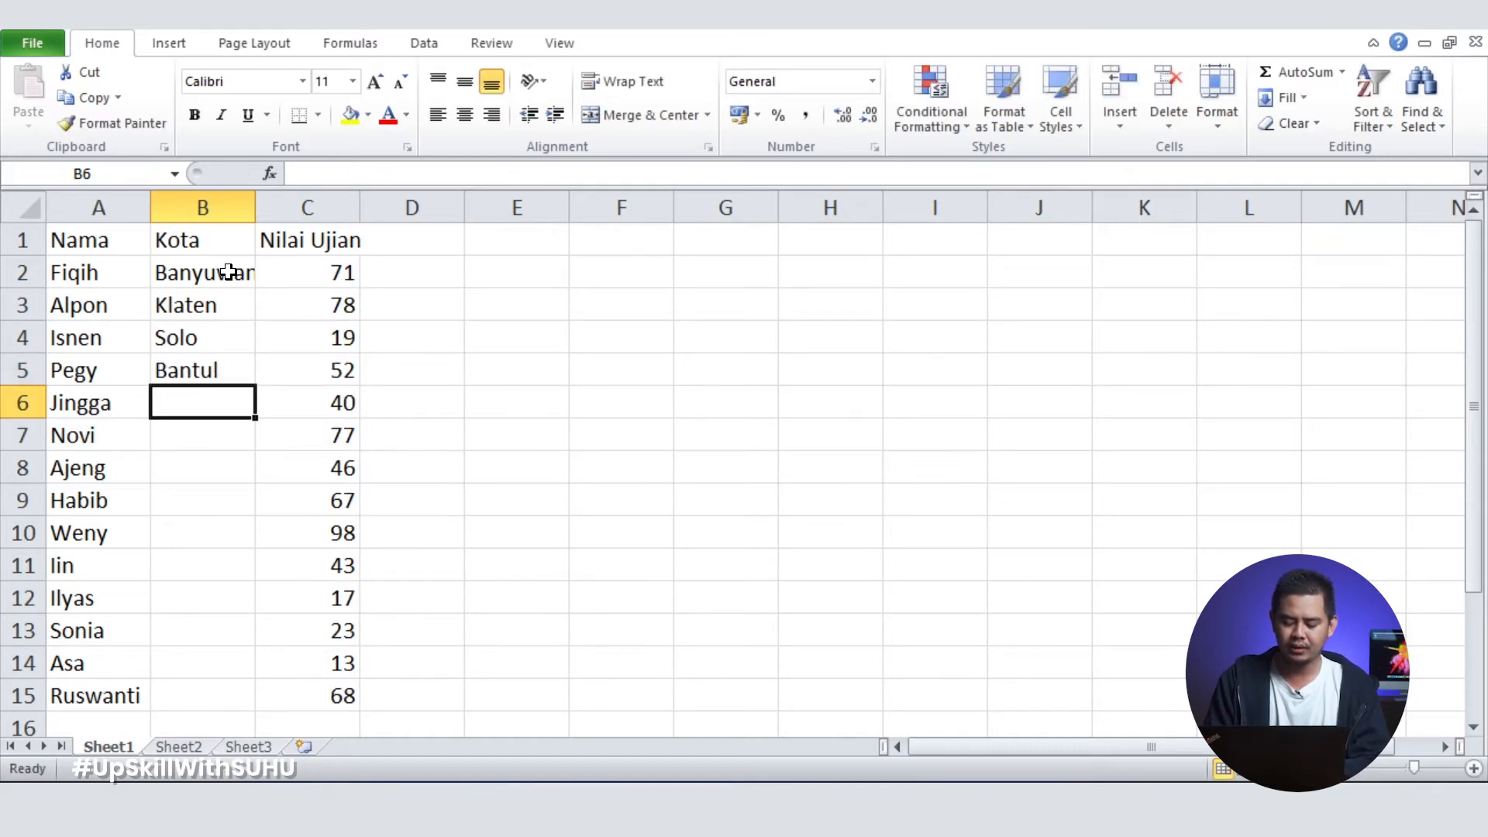
text(Bantul)
key(Return)
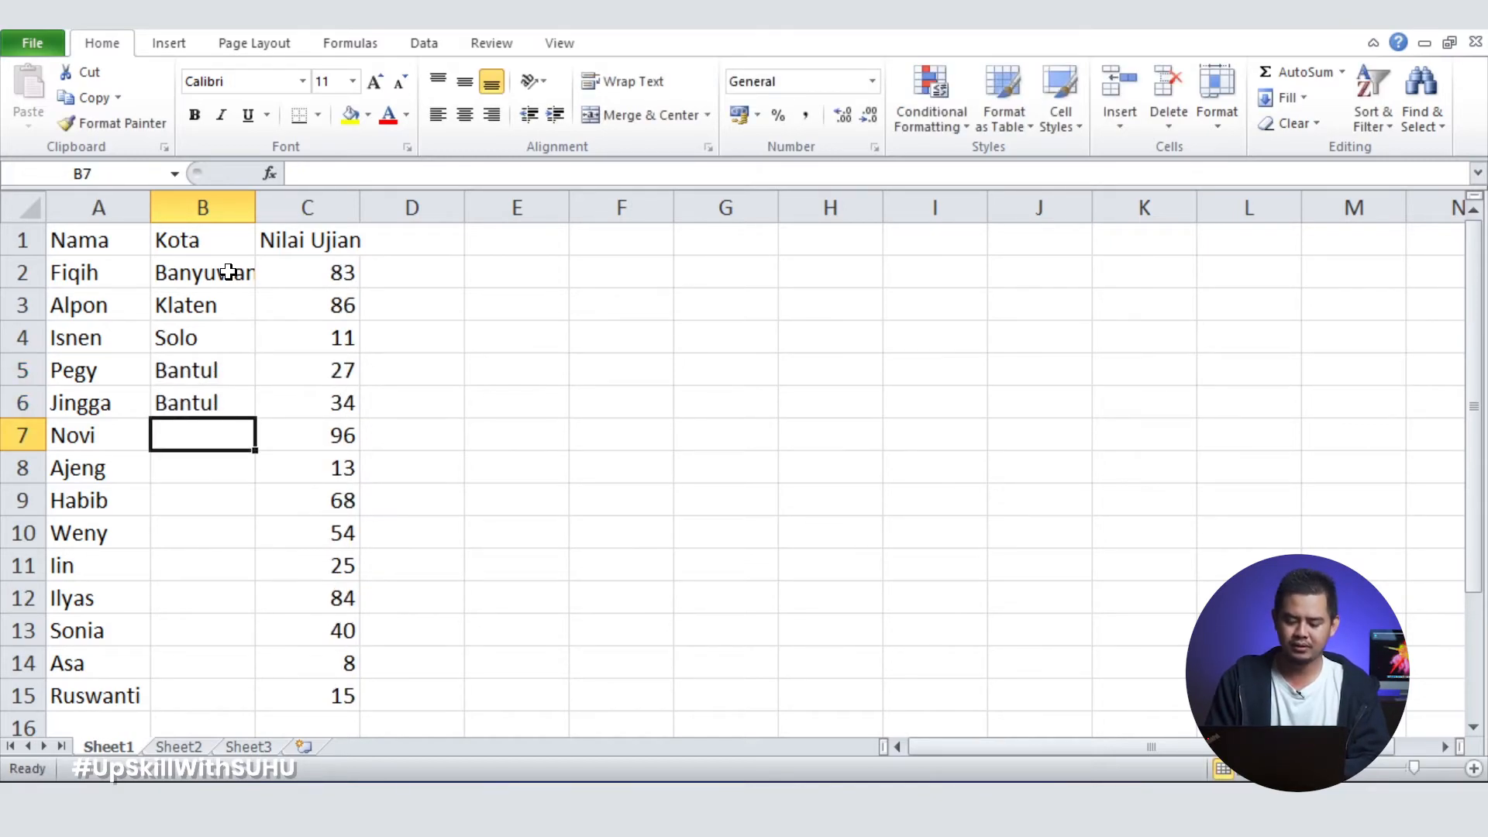
text(Bantul)
key(Return)
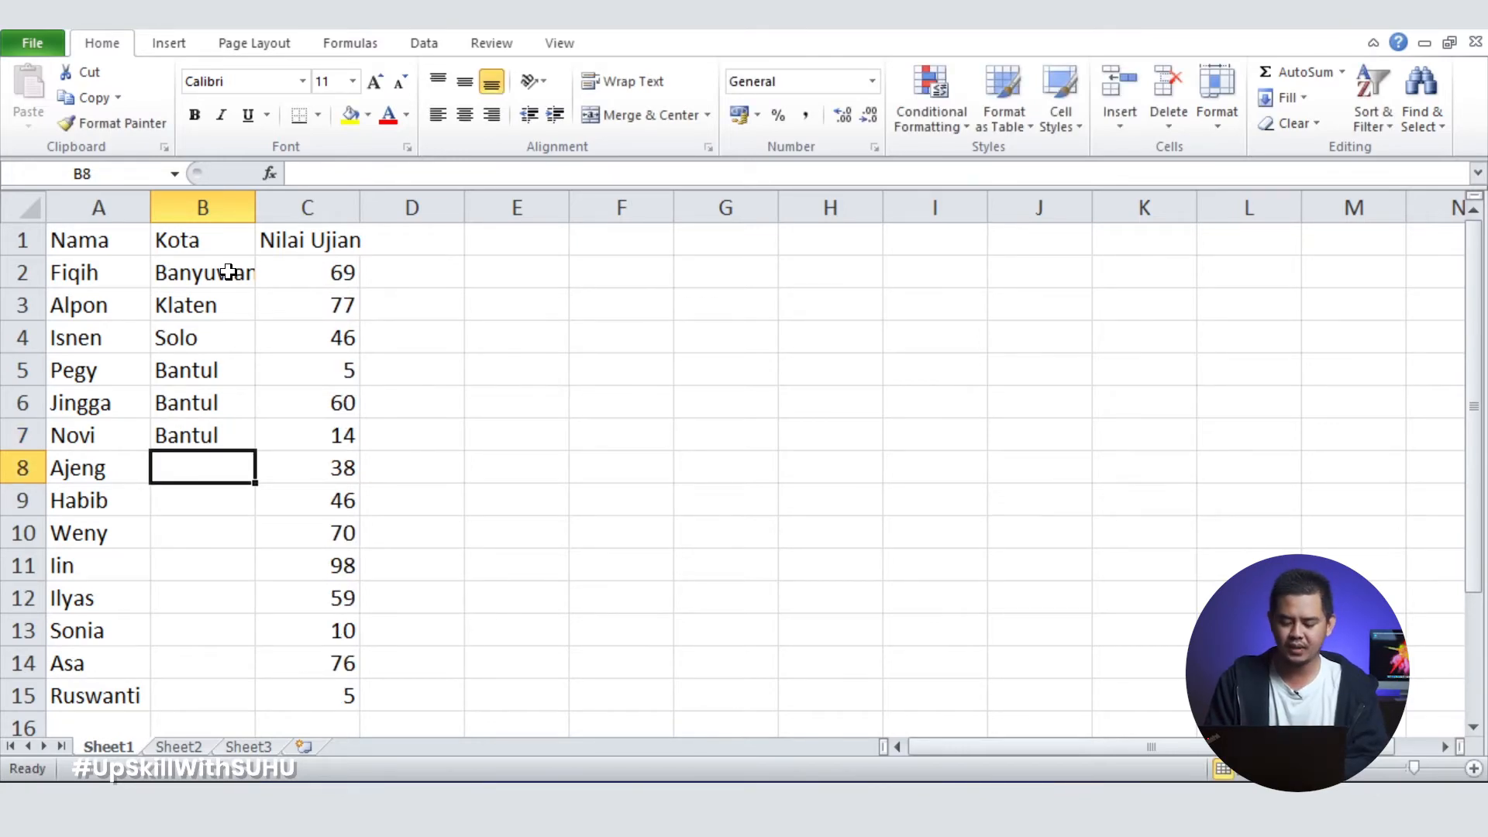
text(Solo)
key(Return)
Copy the cities in B4:B8 and paste them into B9:B13.
key(Up)
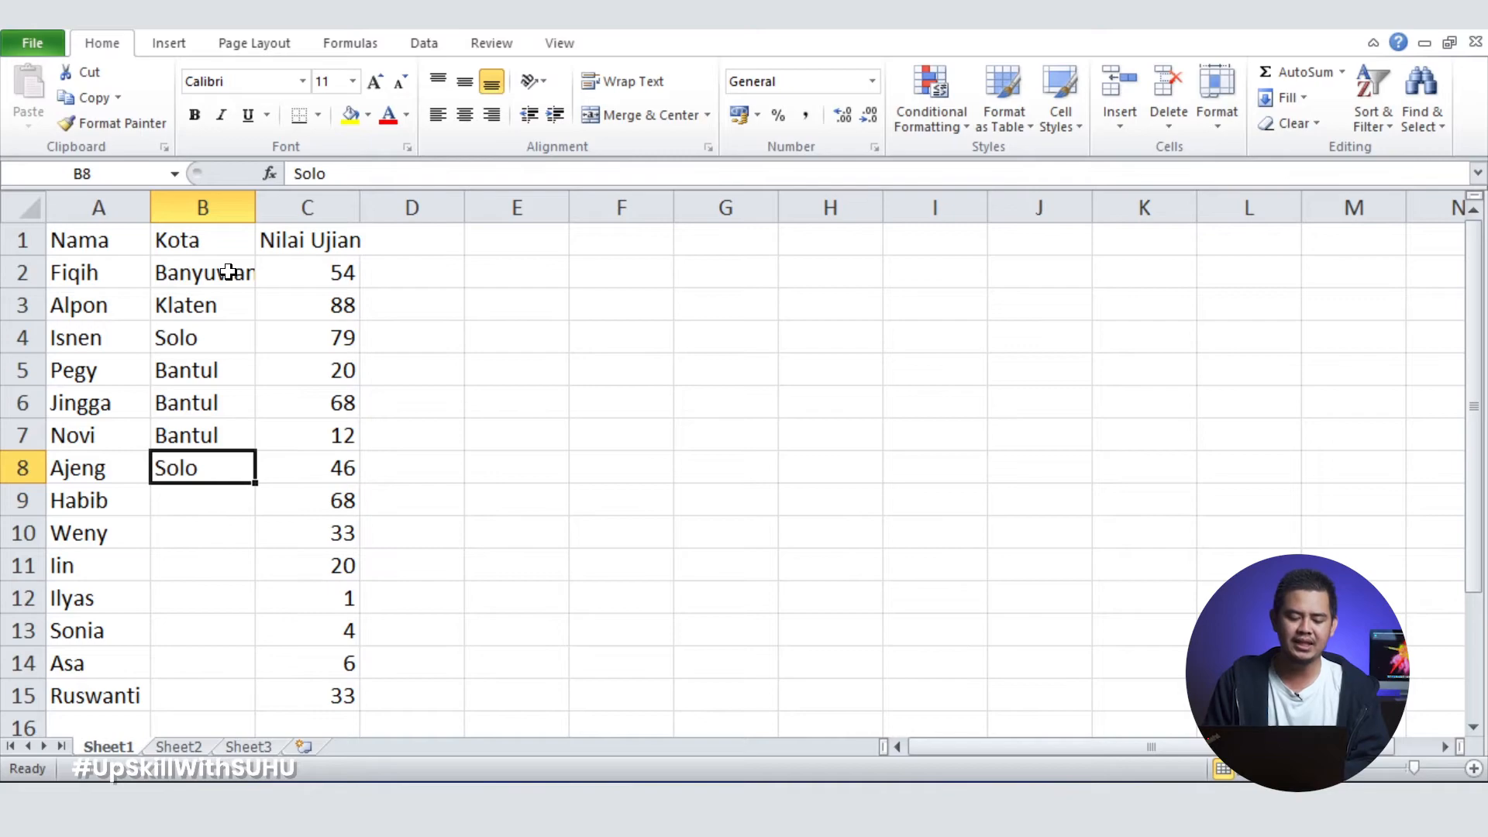
key(shift+Up)
key(shift+Up)
key(shift+Up)
key(shift+Up)
key(ctrl+c)
key(Down)
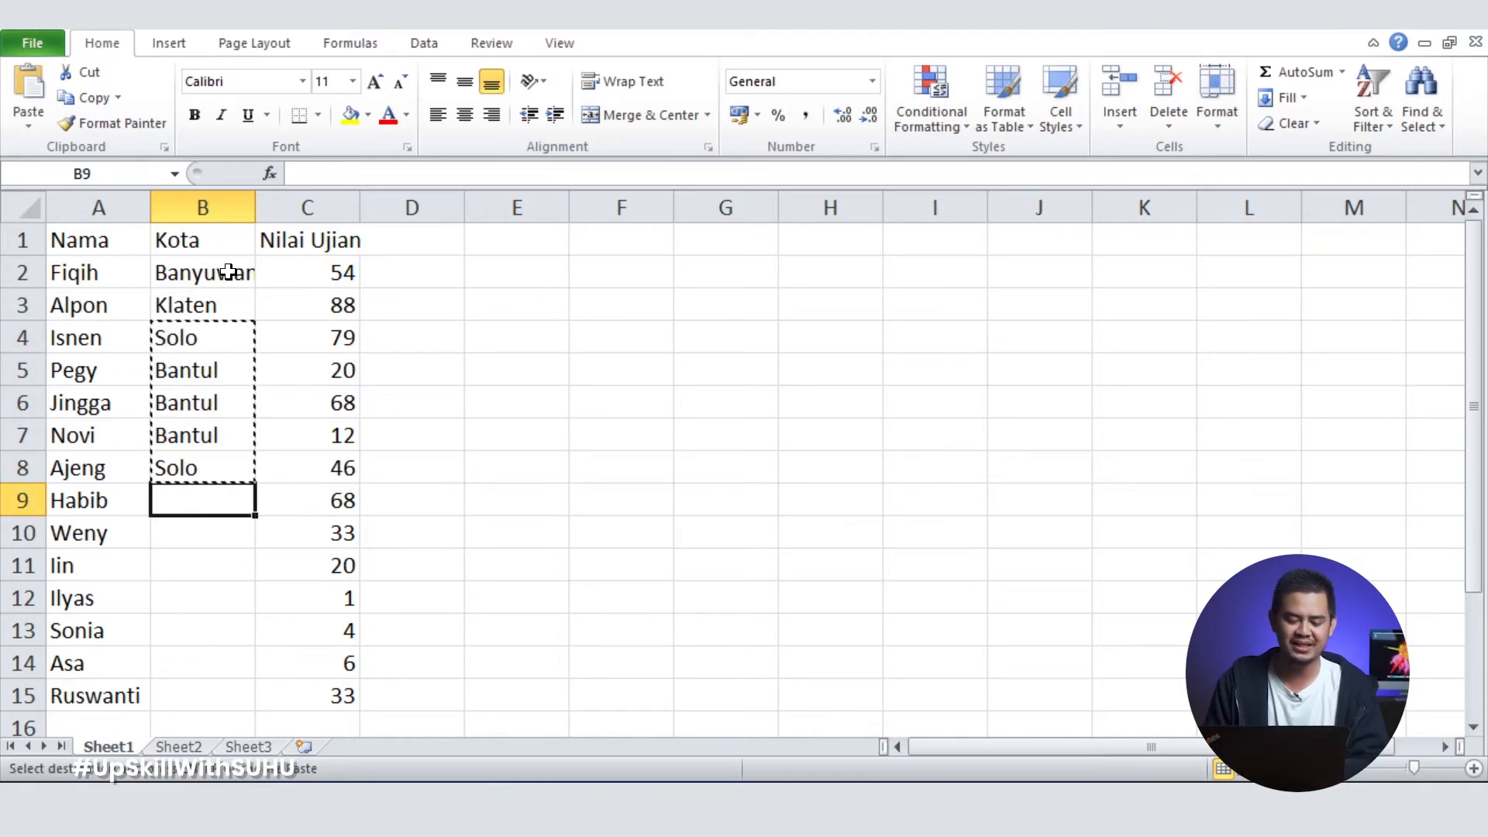
key(shift+Down)
key(shift+Down)
key(shift+Down)
key(shift+Down)
key(ctrl+v)
Copy Banyuwangi and Klaten from B2:B3 into the two remaining Kota cells, B14:B15.
key(Up)
key(Up)
key(Up)
key(Up)
key(Up)
key(Up)
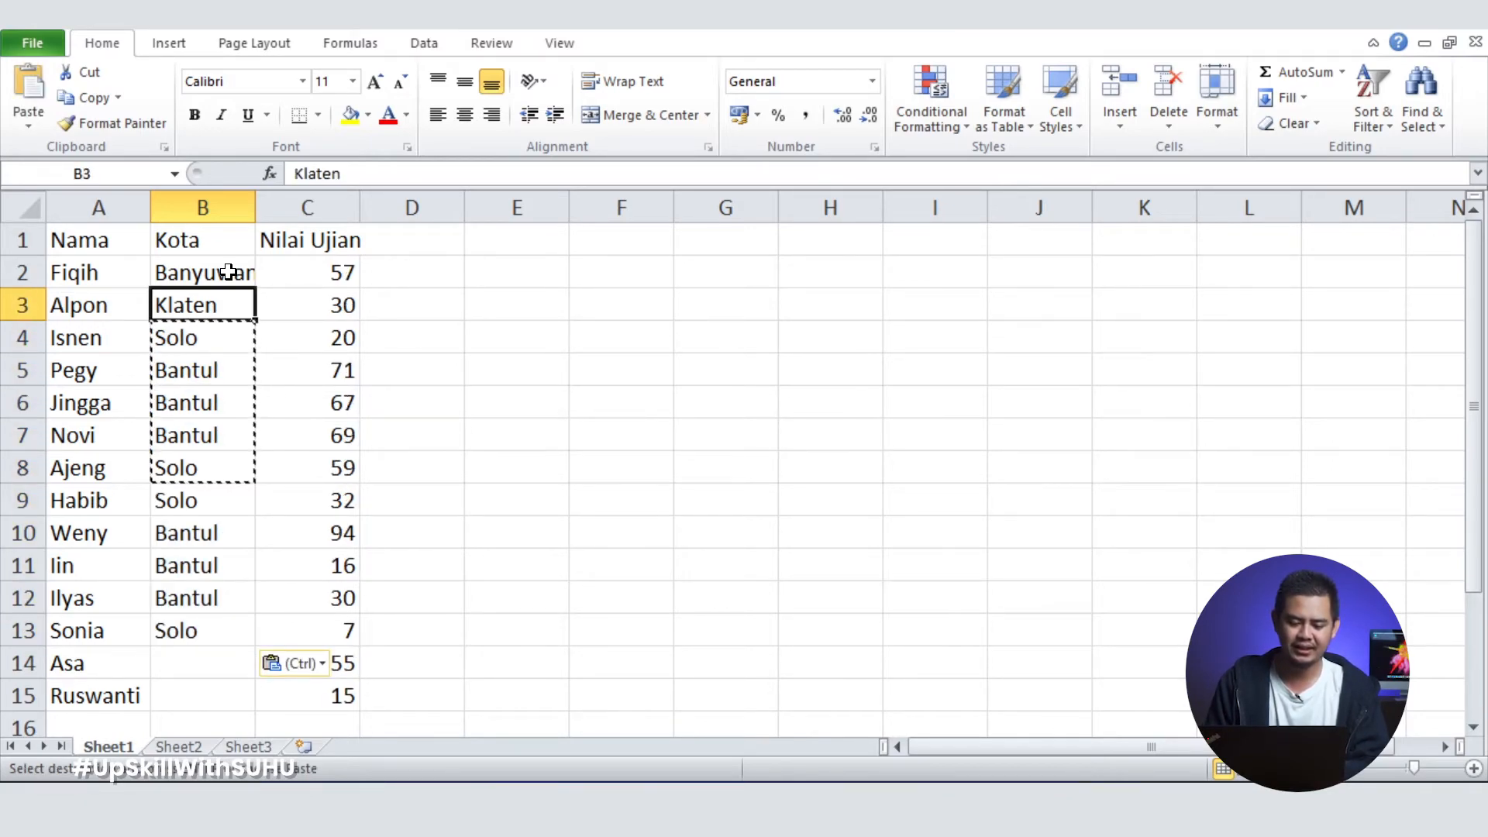
key(Up)
key(shift+Down)
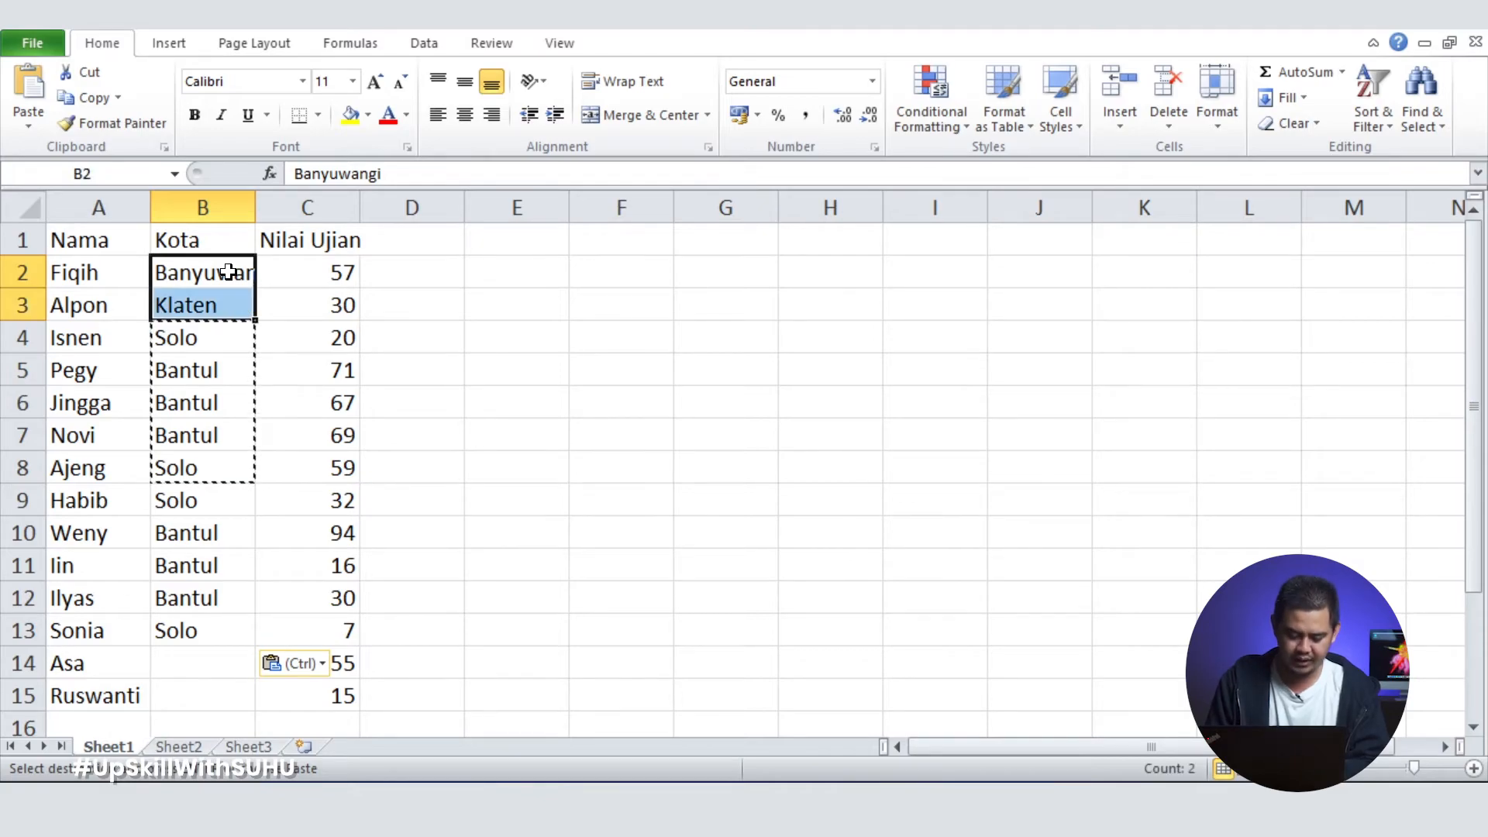
key(ctrl+c)
key(ctrl+Down)
key(Down)
key(ctrl+v)
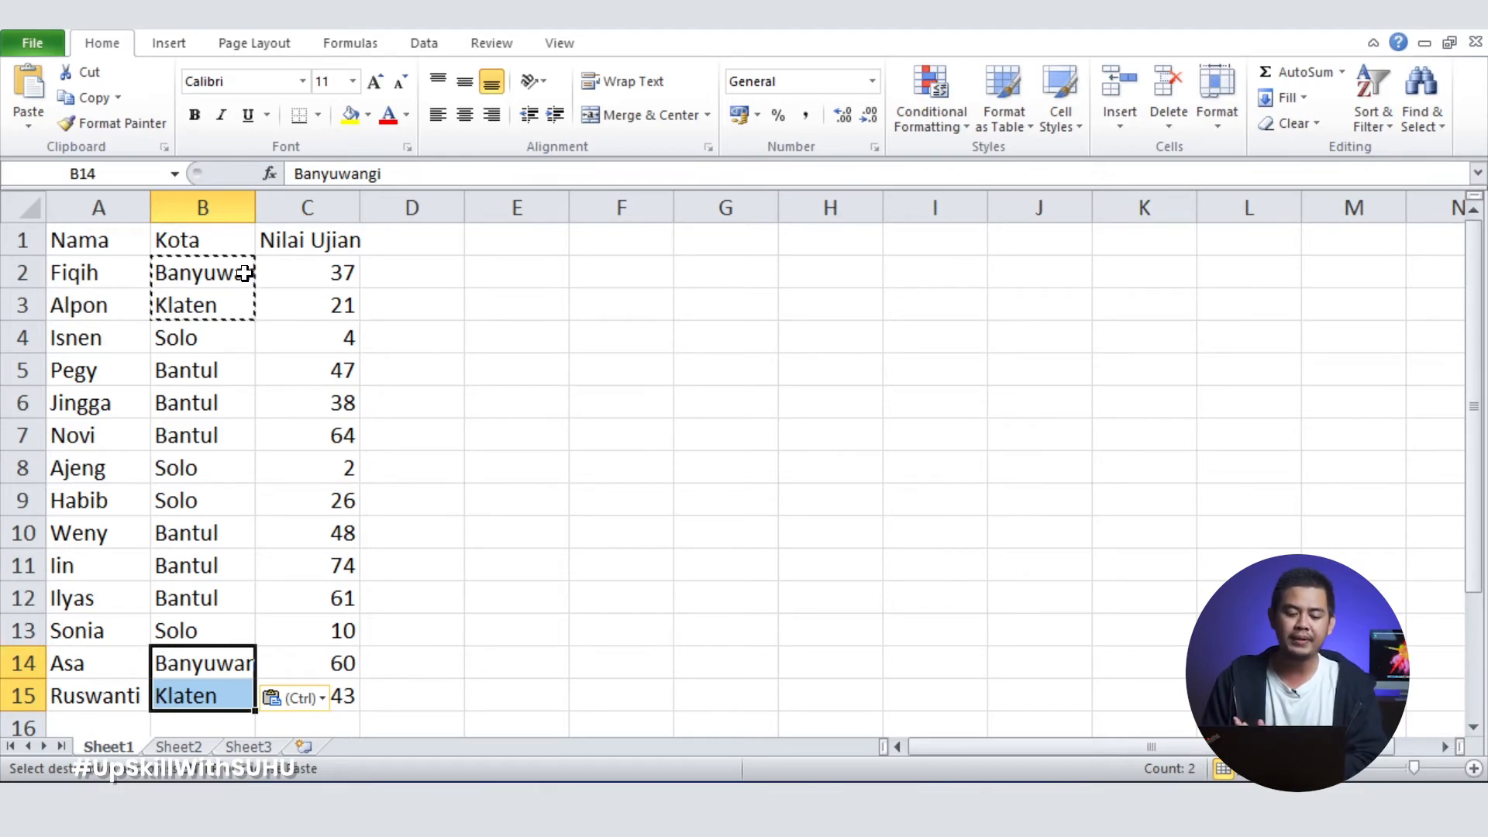
click(221, 199)
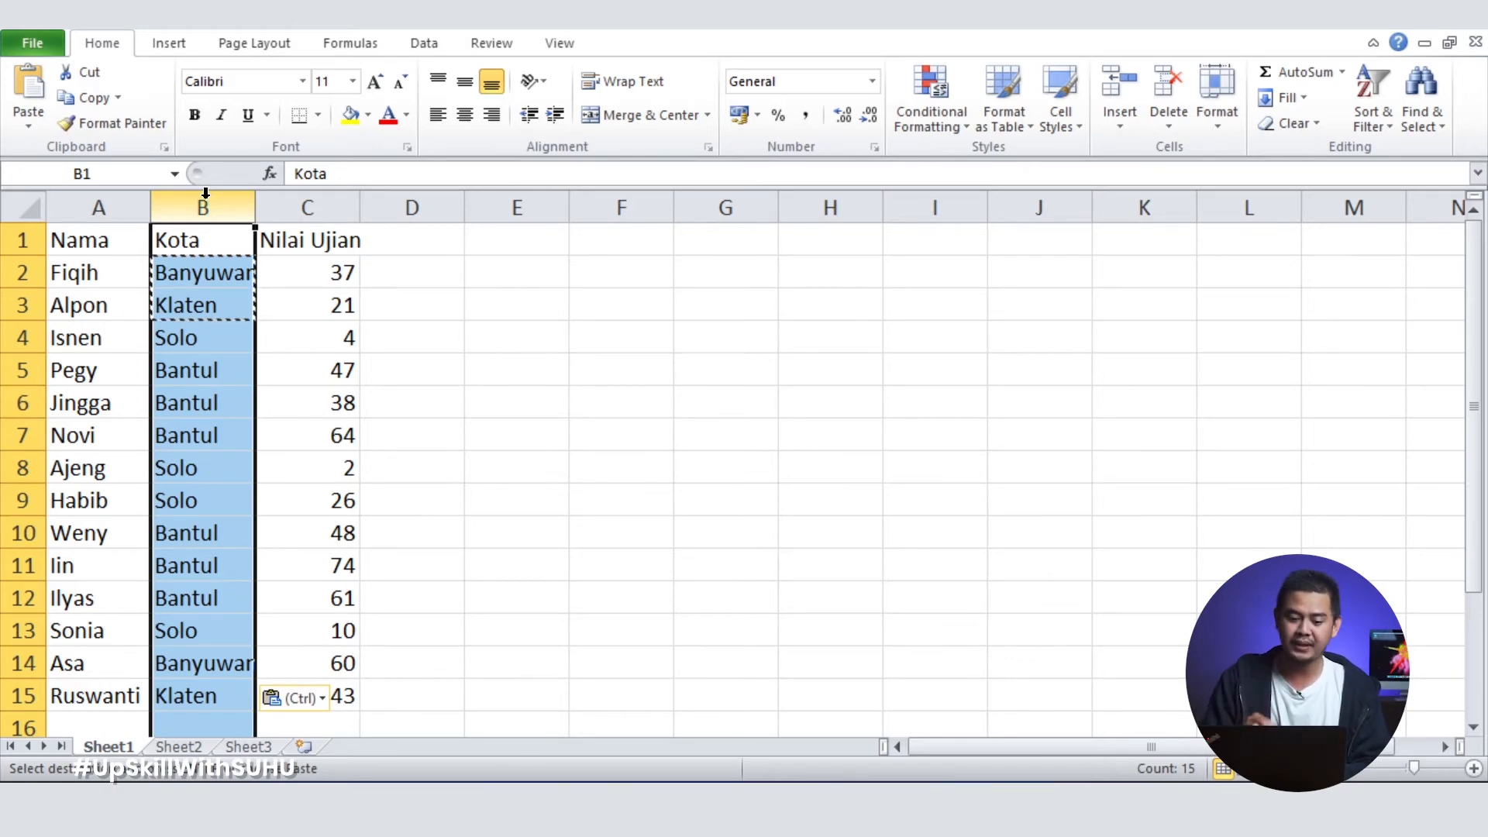
click(27, 241)
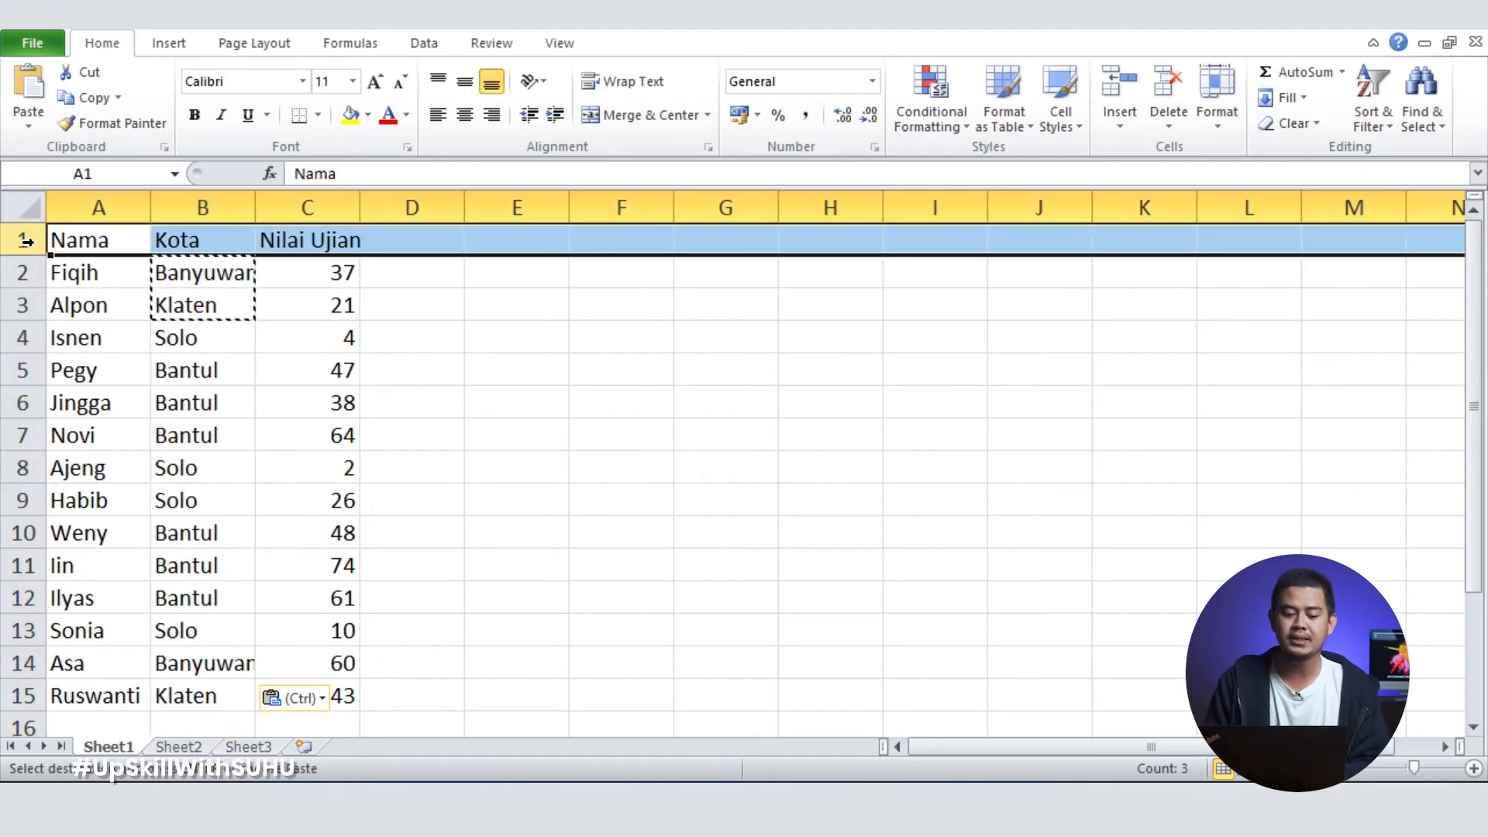
click(201, 203)
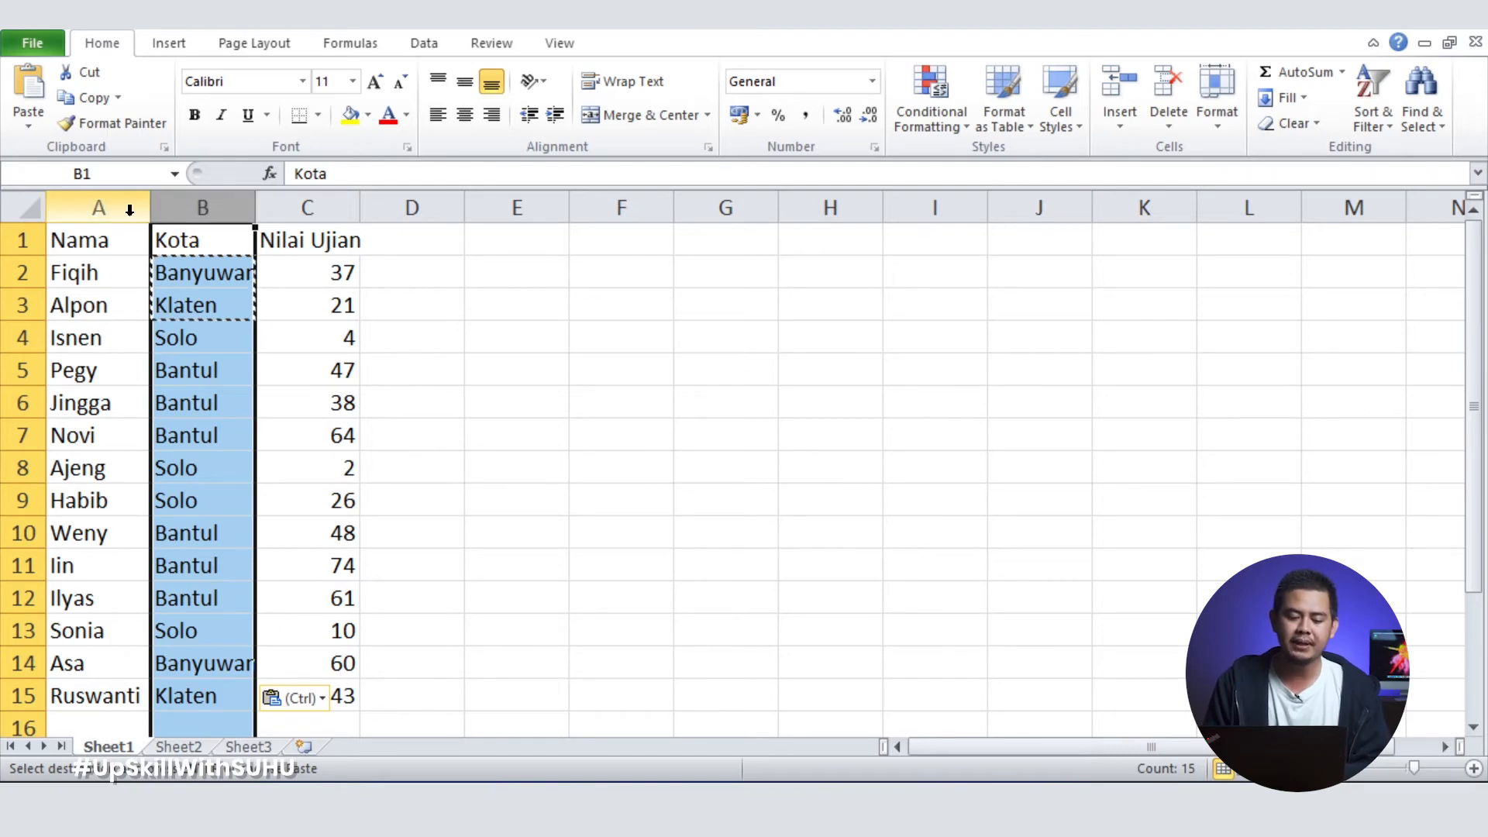
Autofit the widths of columns A through C to their contents, after undoing a trial widening of all three.
drag(109, 200, 348, 205)
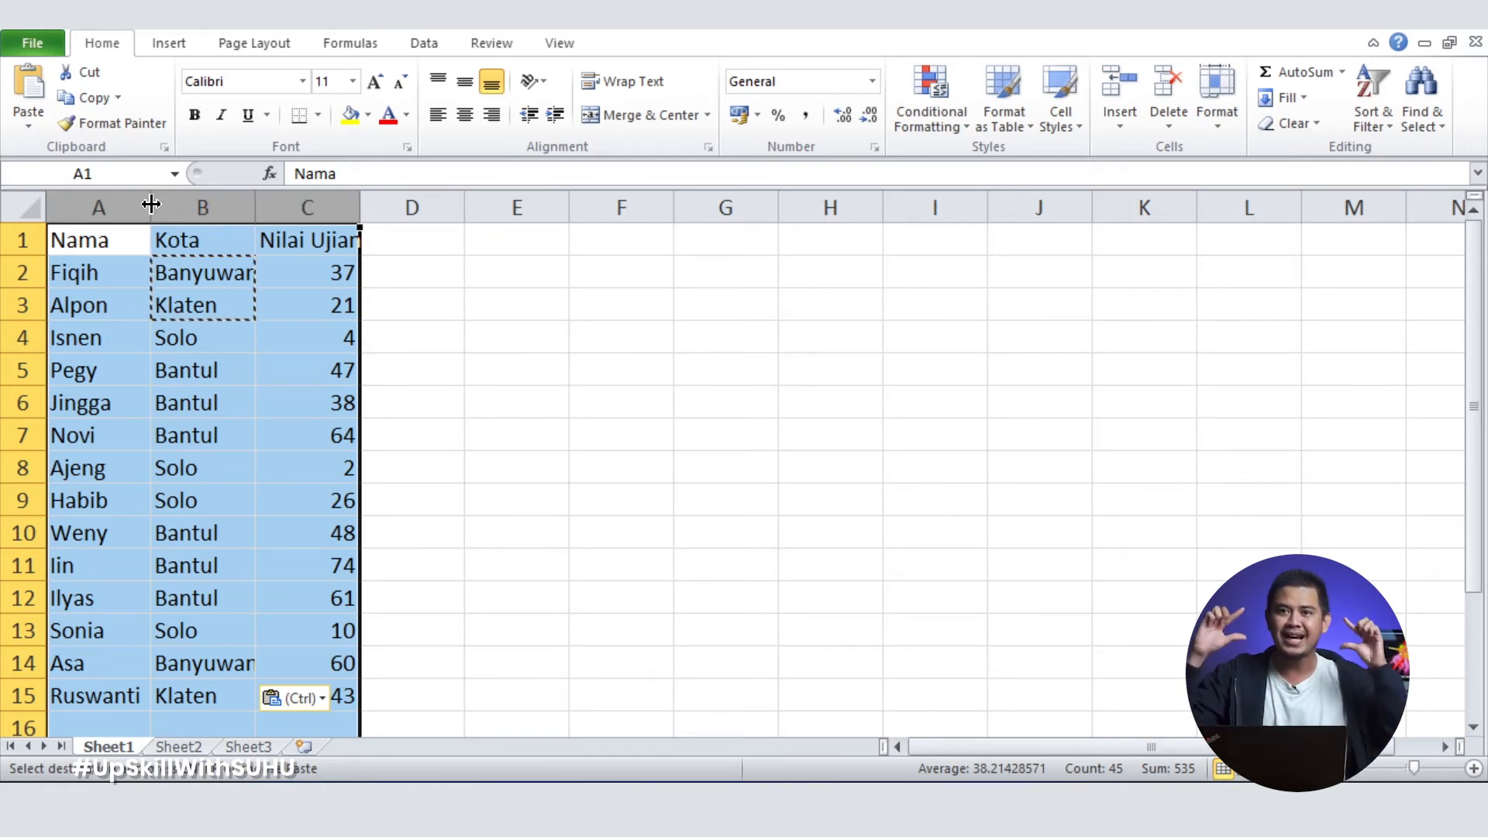
drag(151, 203, 230, 209)
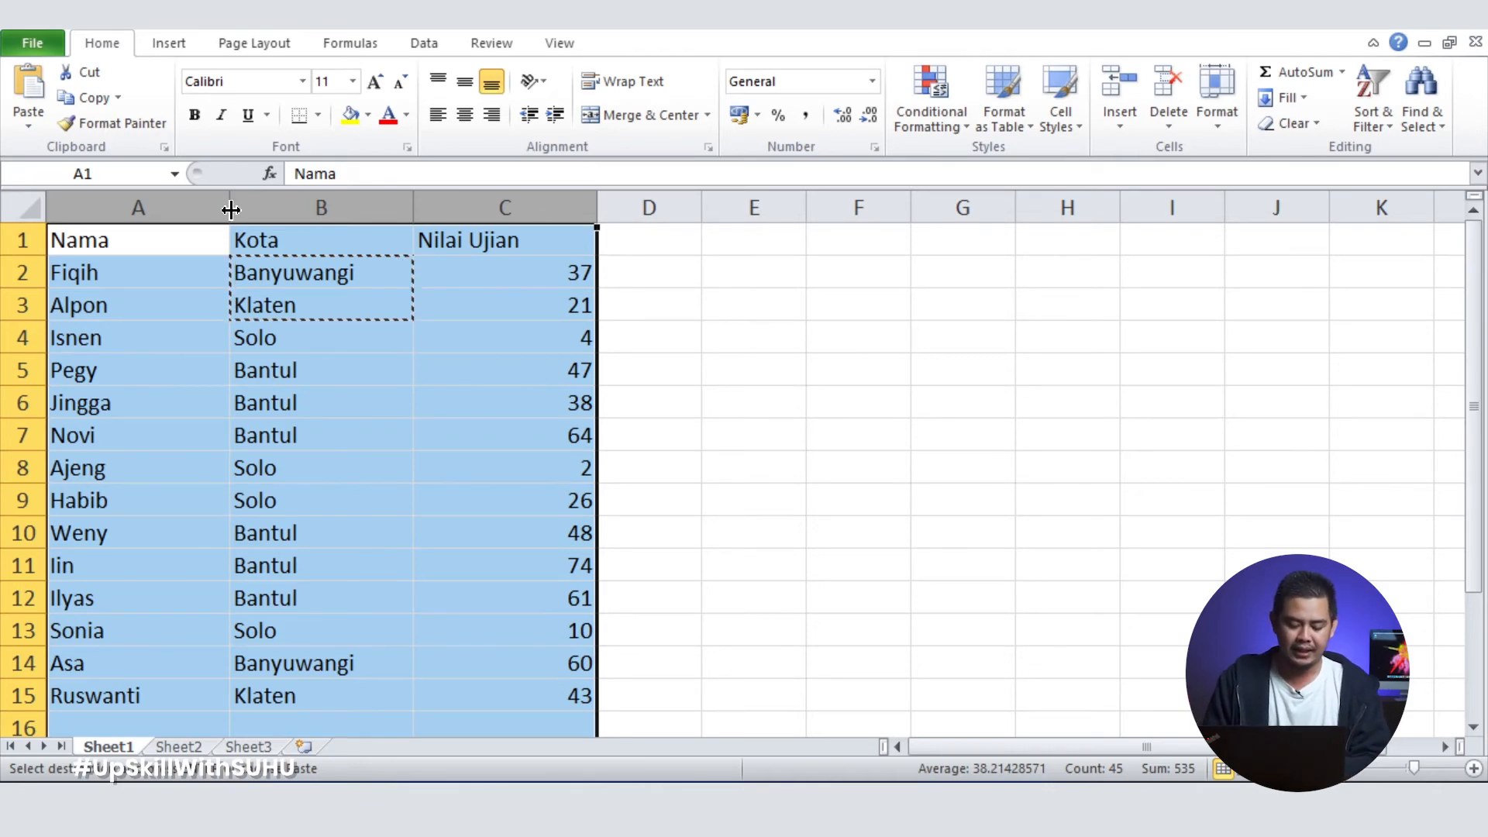
key(ctrl+z)
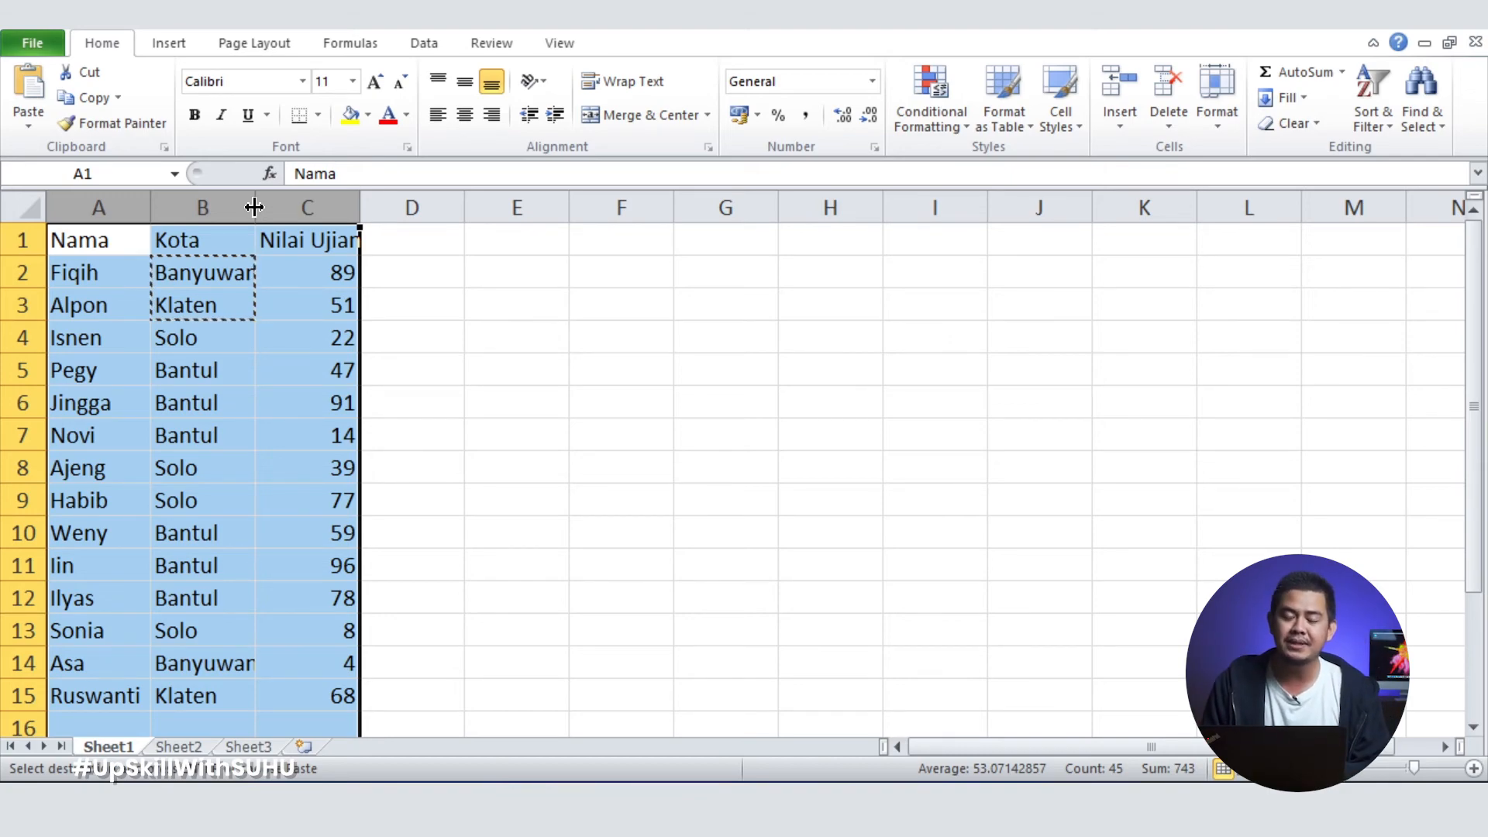
double_click(254, 207)
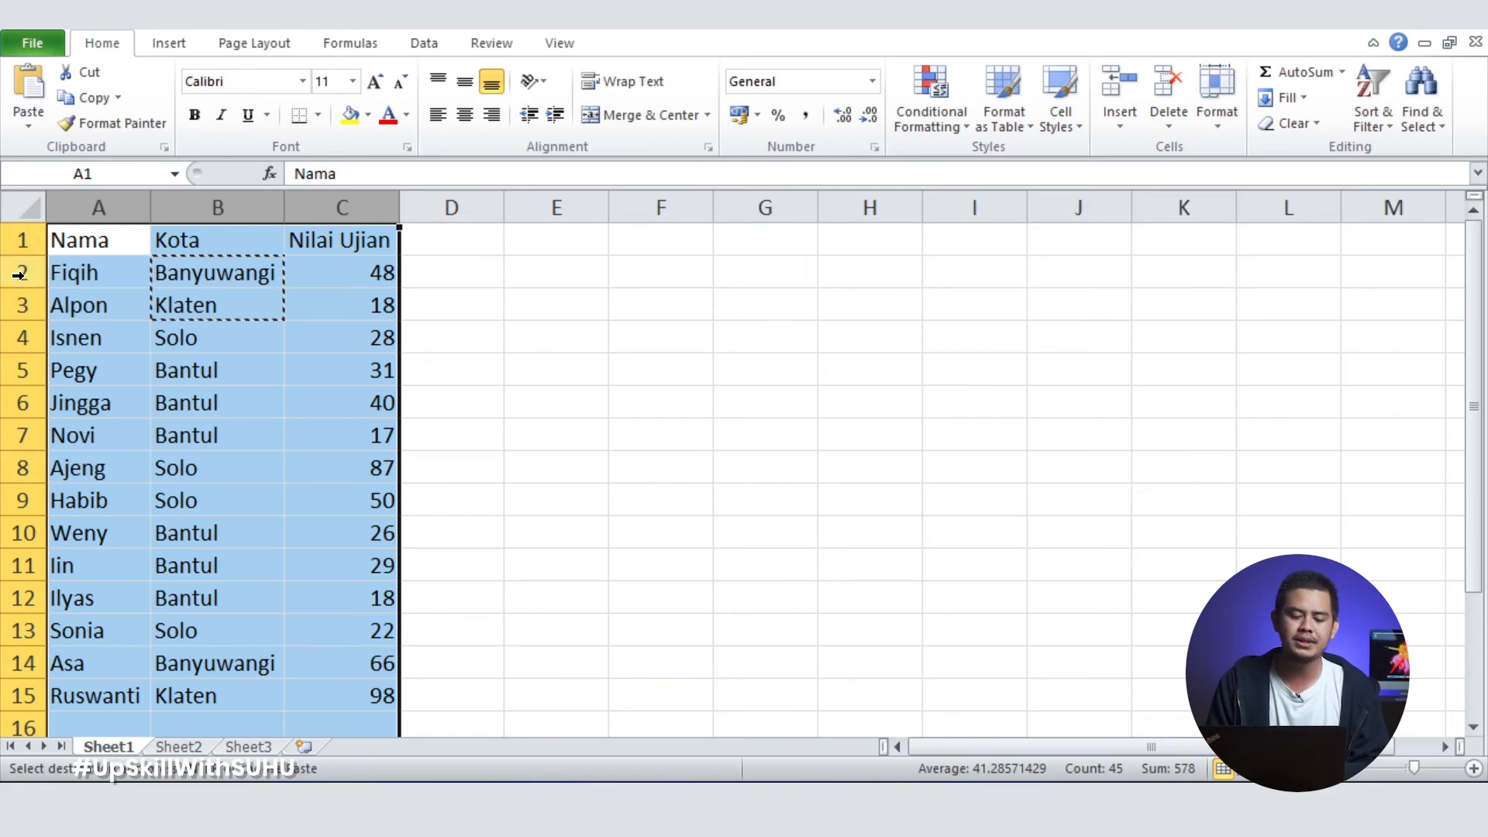
Increase the height of rows 2 through 15 together to about one and a half times the header row's height.
drag(19, 274, 23, 696)
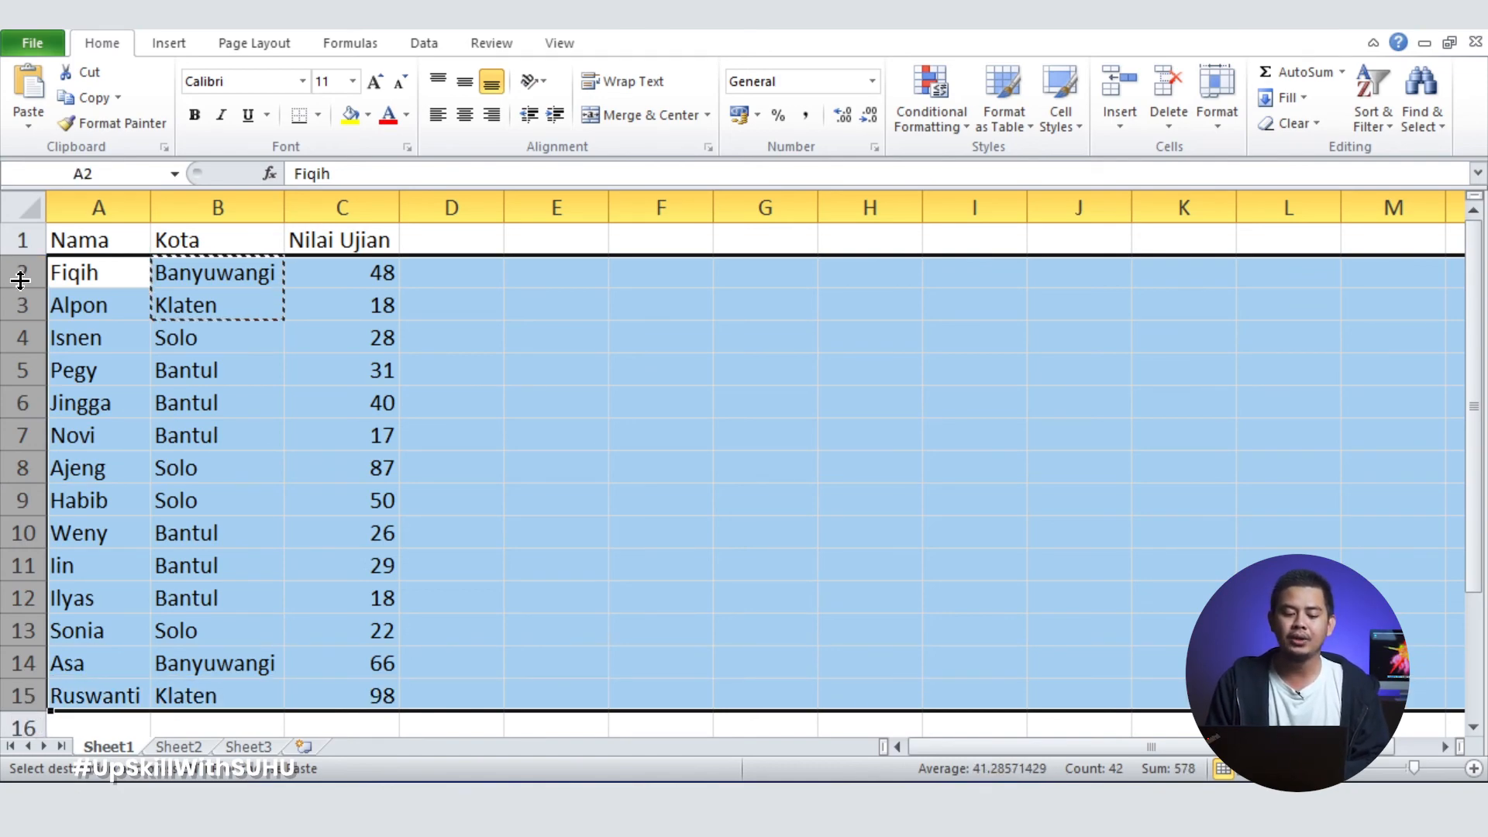
drag(21, 281, 24, 298)
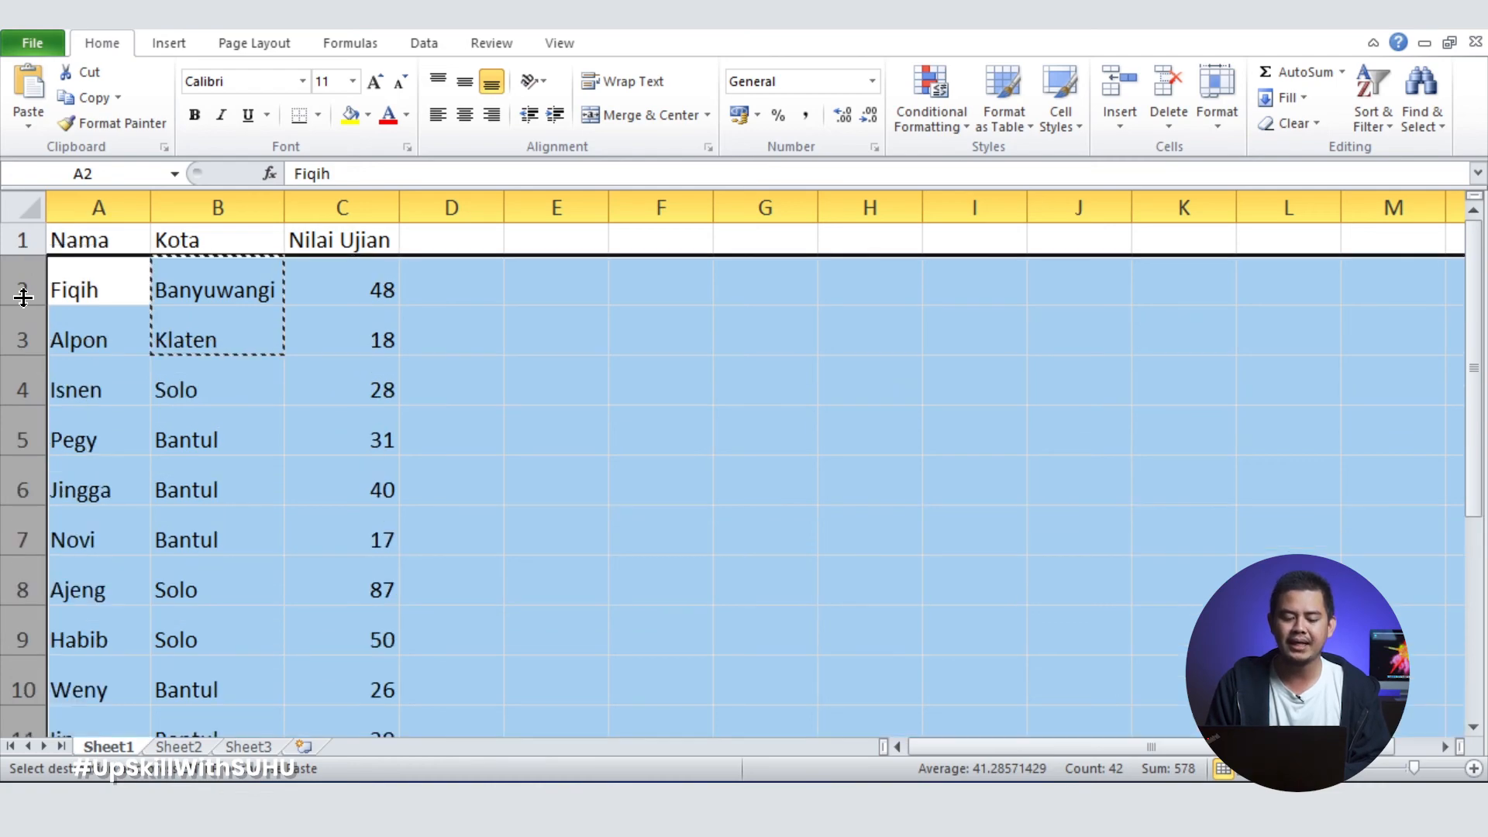